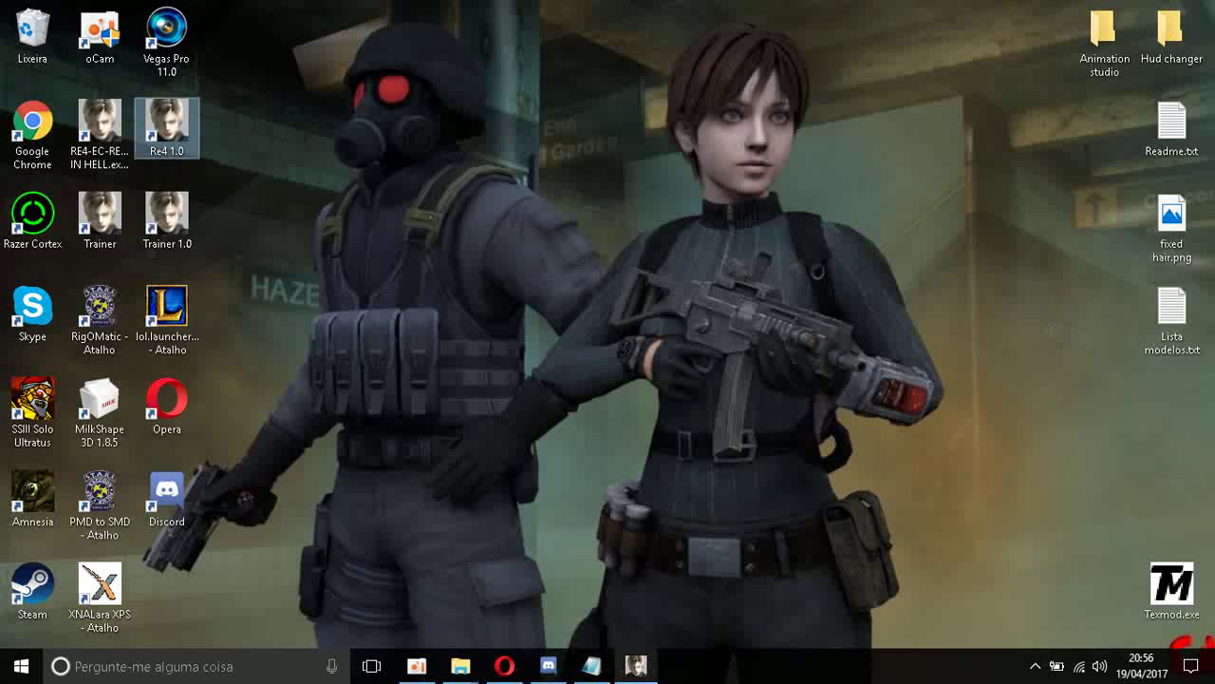
Bring up the Lista modelos.txt note and review its list of xfile/em character model codes
left_click(592, 665)
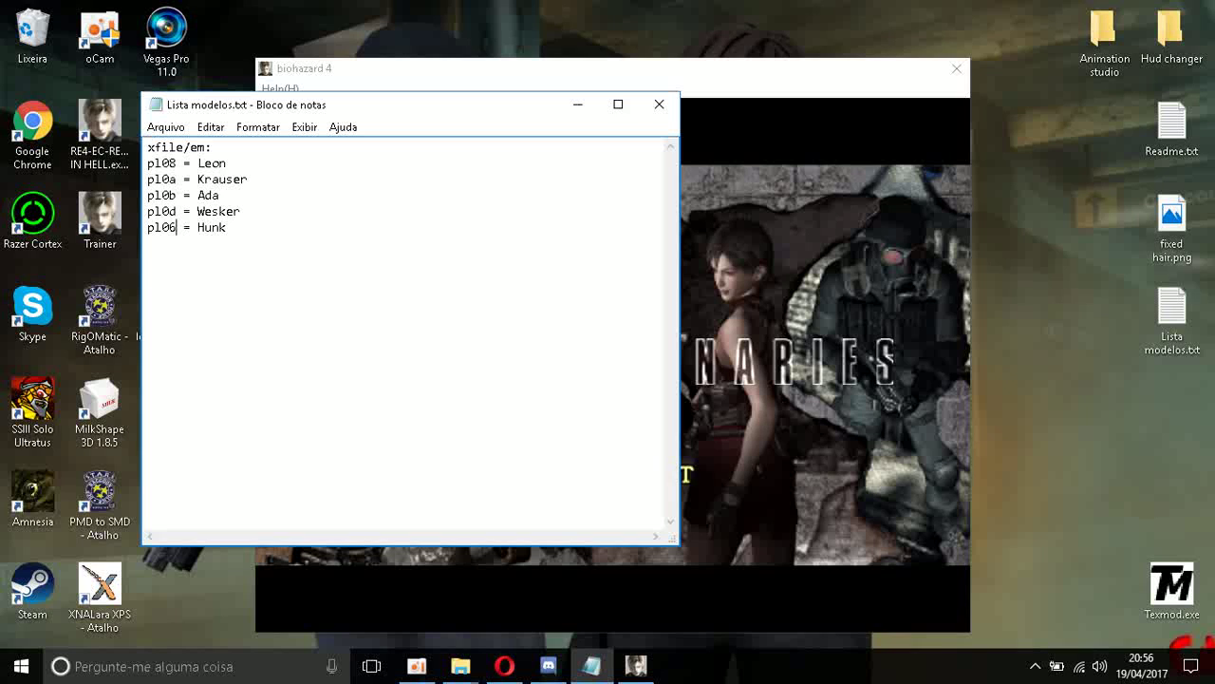
key("ctrl+a")
left_click_drag(149, 148, 228, 228)
left_click_drag(148, 228, 161, 148)
left_click(228, 228)
mouse_move(228, 228)
left_mouse_down()
mouse_move(148, 164)
mouse_move(219, 228)
left_mouse_up()
key("Right")
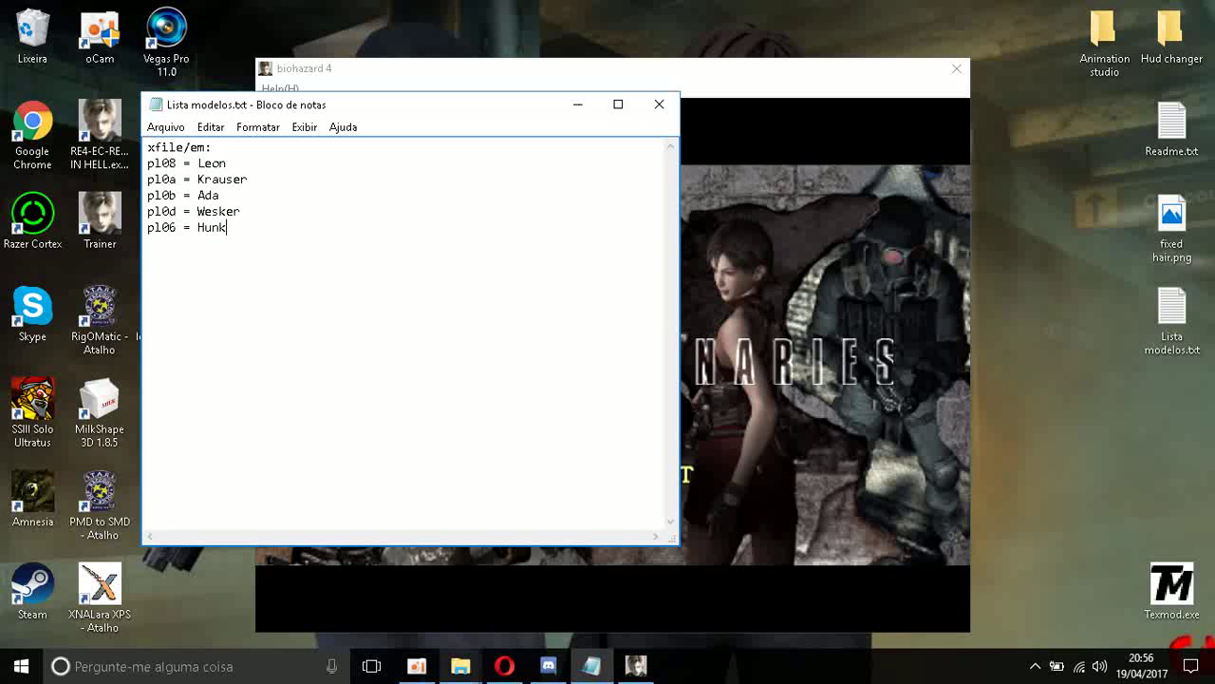
Switch to the biohazard 4 folder in File Explorer and open its xfile/em subfolder
left_click(460, 666)
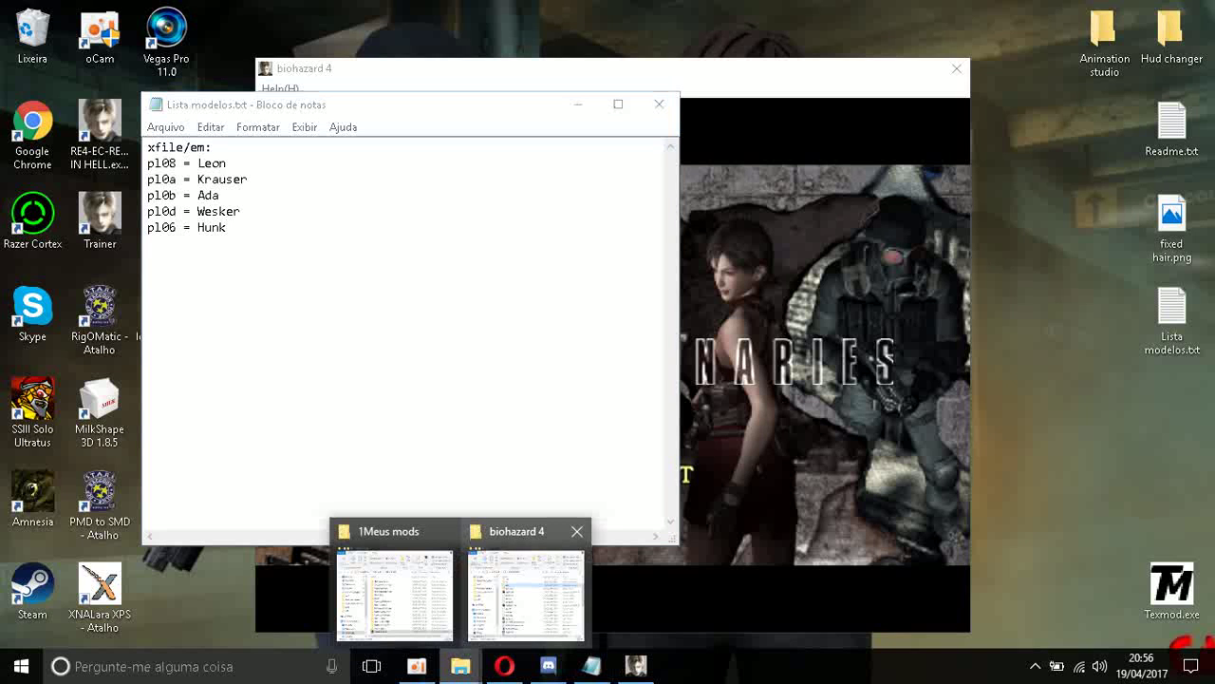
left_click(526, 593)
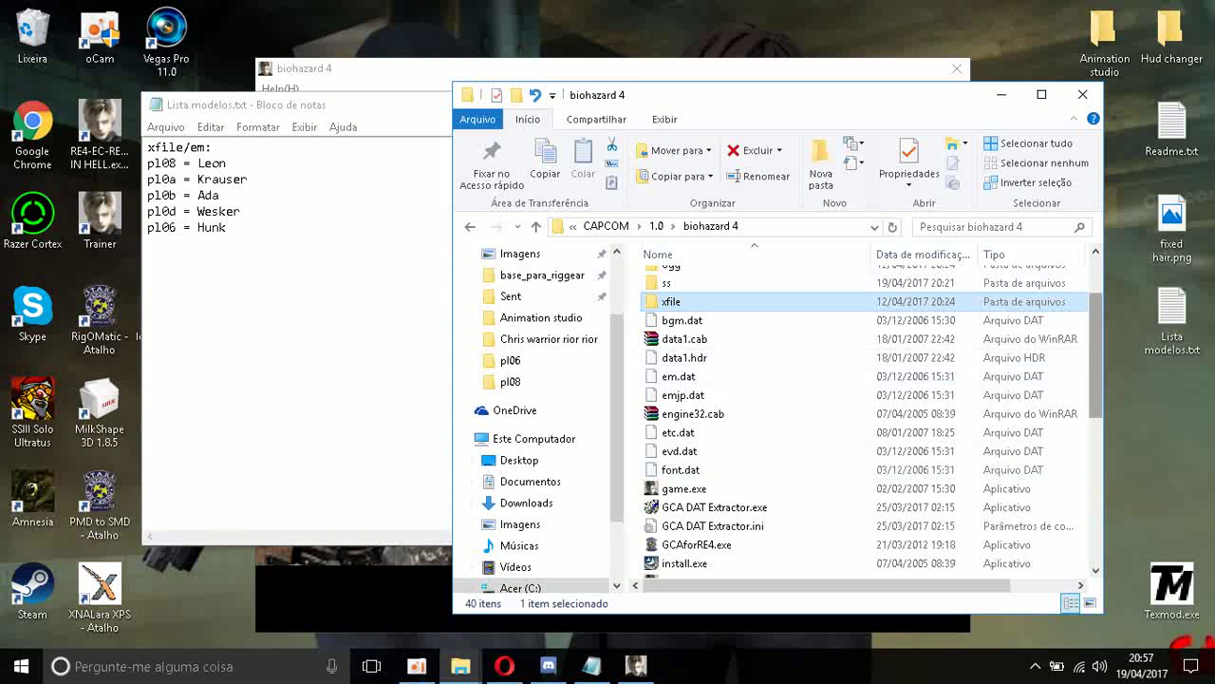
scroll(678, 376, "up", 2)
scroll(912, 371, "down", 7)
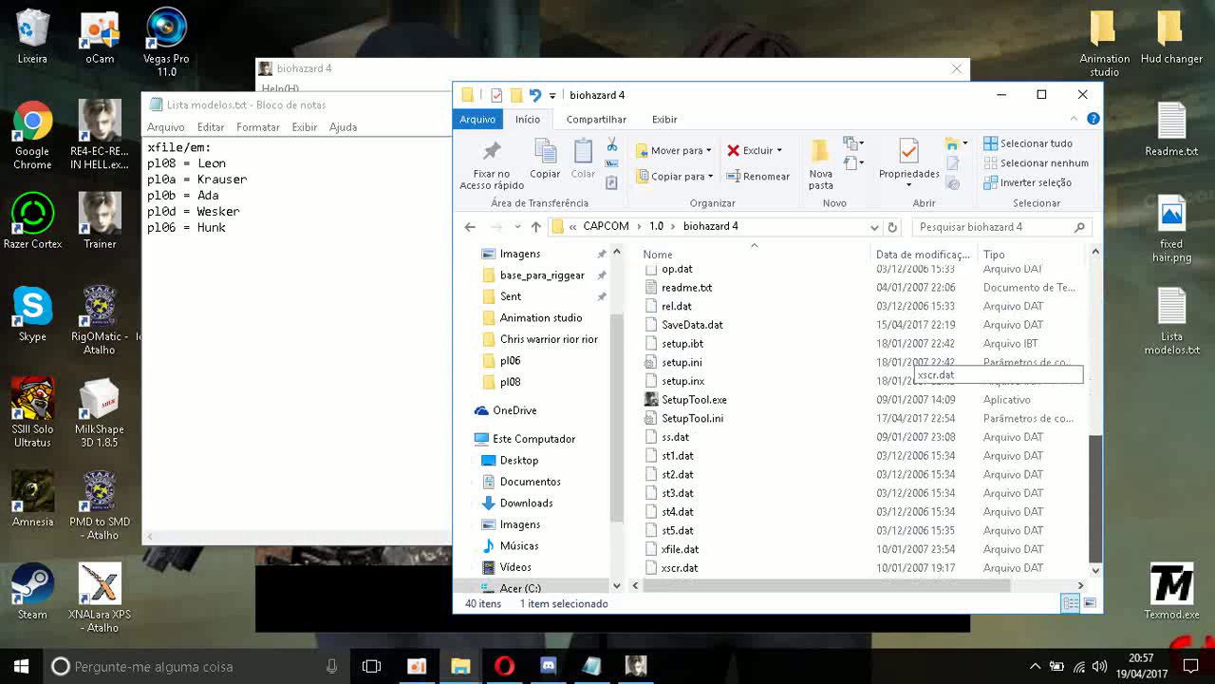
scroll(912, 370, "up", 8)
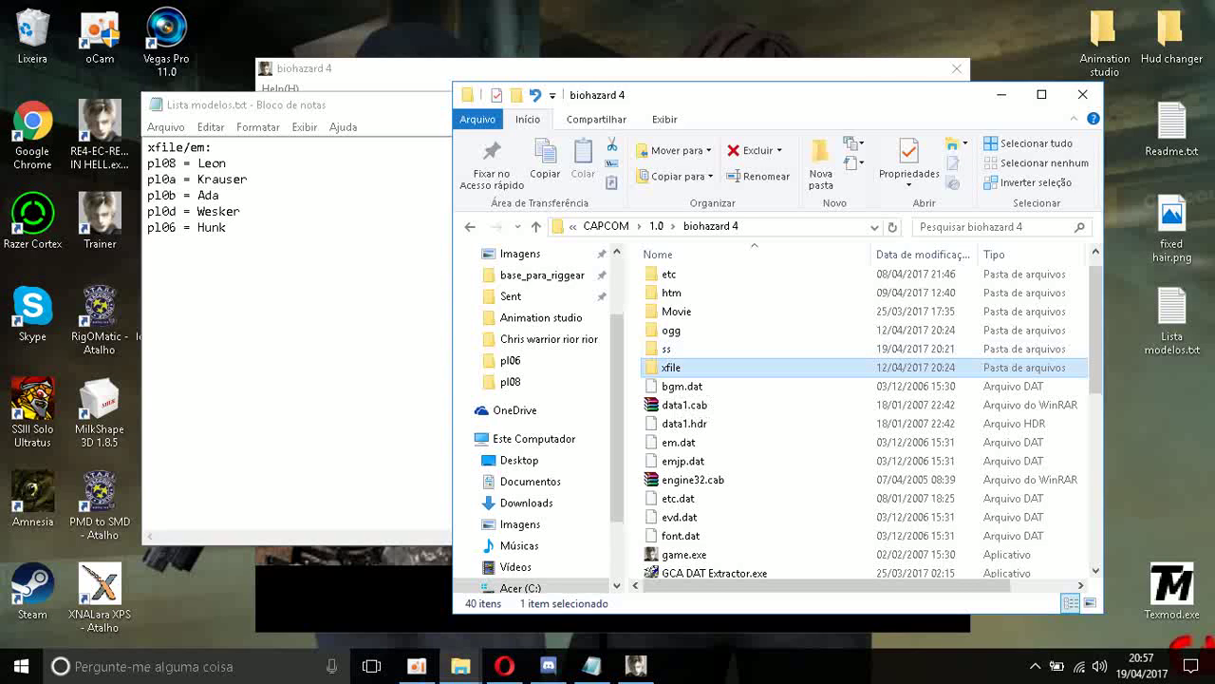
double_click(673, 368)
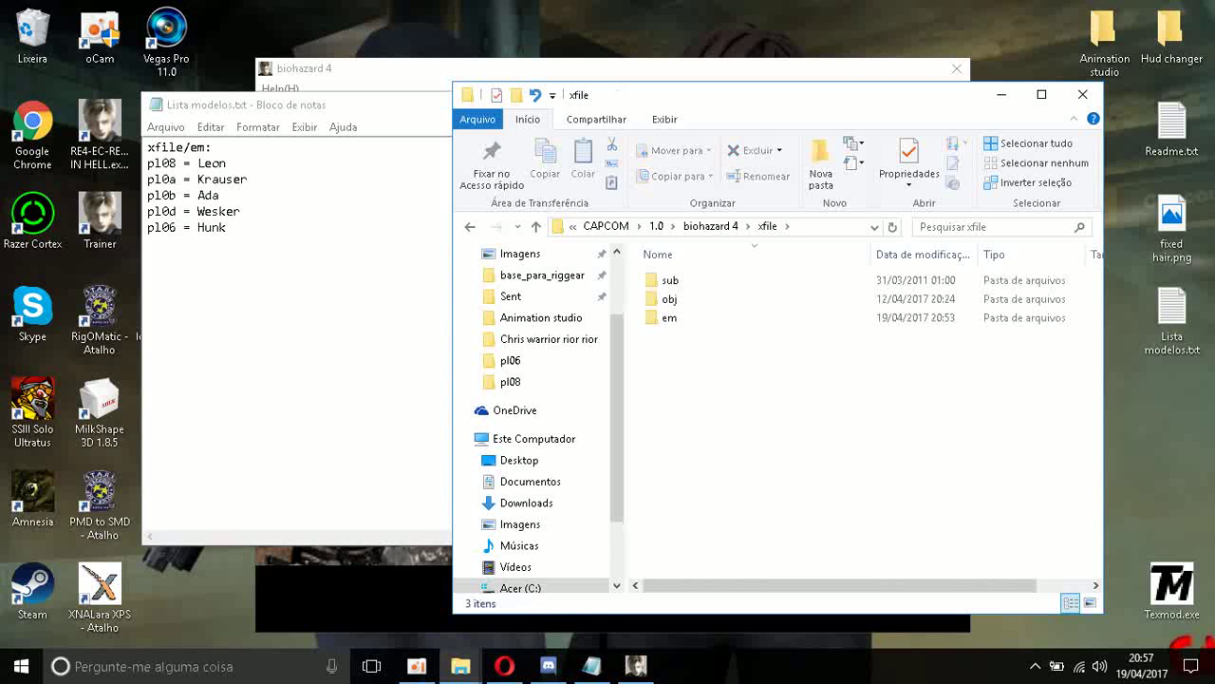
key("e")
key("Return")
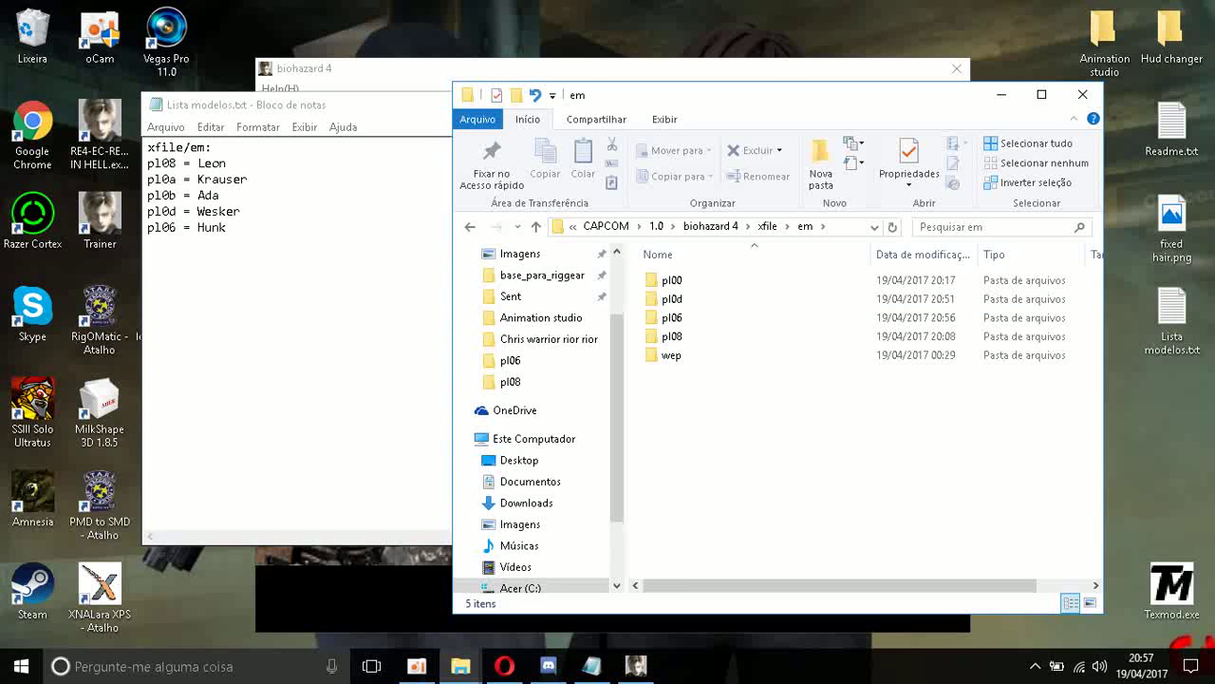
Highlight Leon's code pl08 in the model list, rename the pl06 folder to pl19 and view its files
left_click_drag(177, 163, 147, 163)
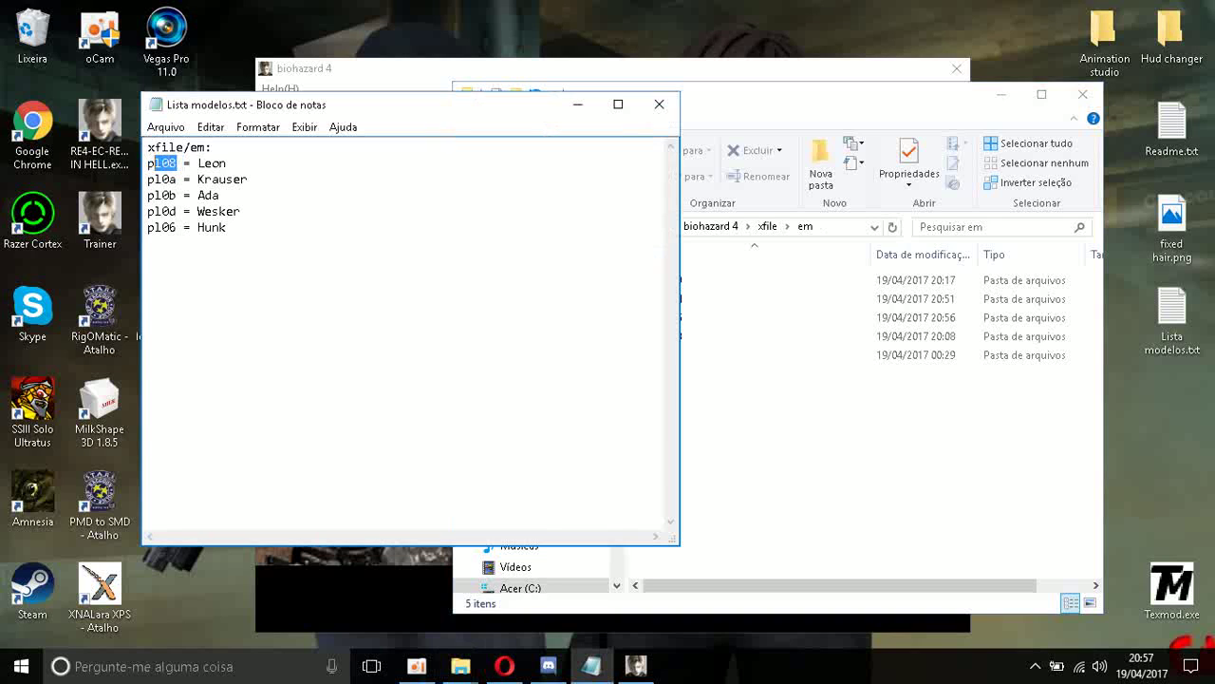
key("alt+Tab")
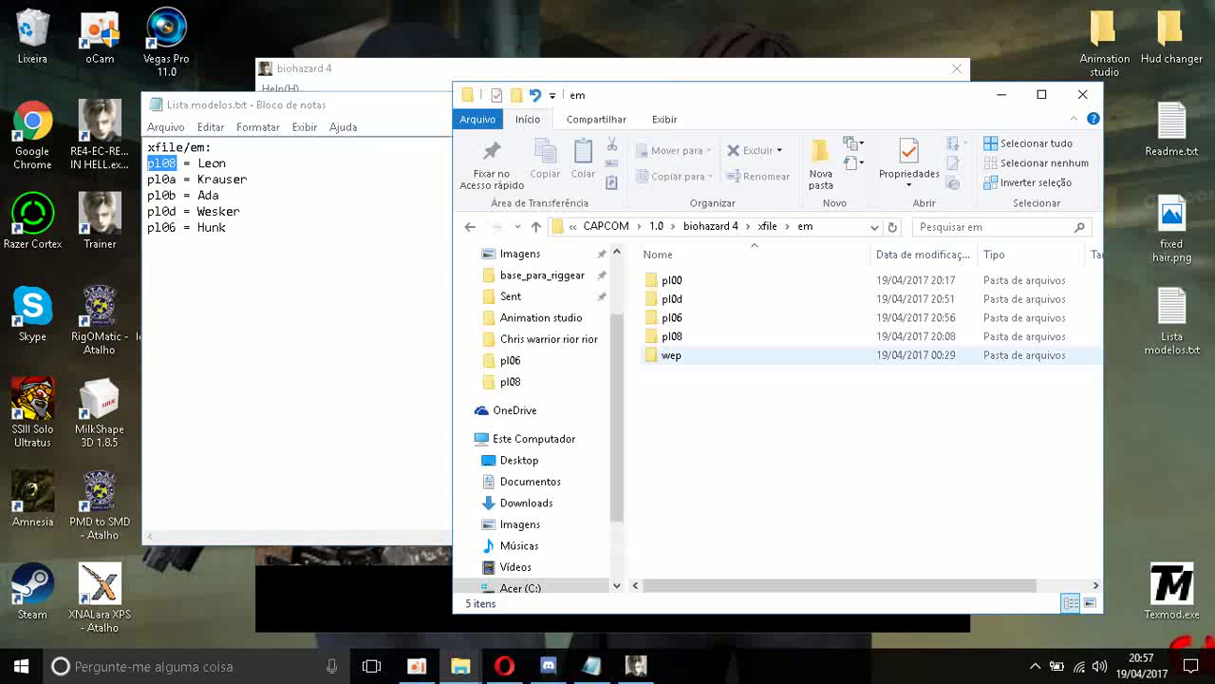
left_click(672, 317)
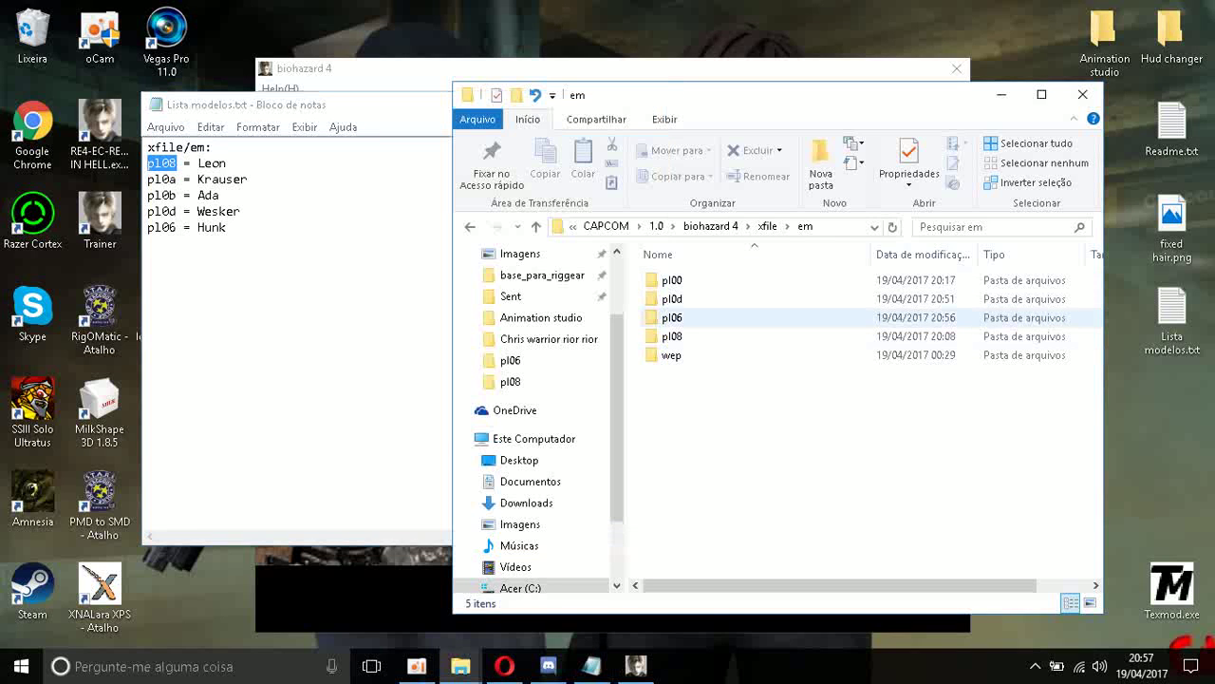
right_click(676, 317)
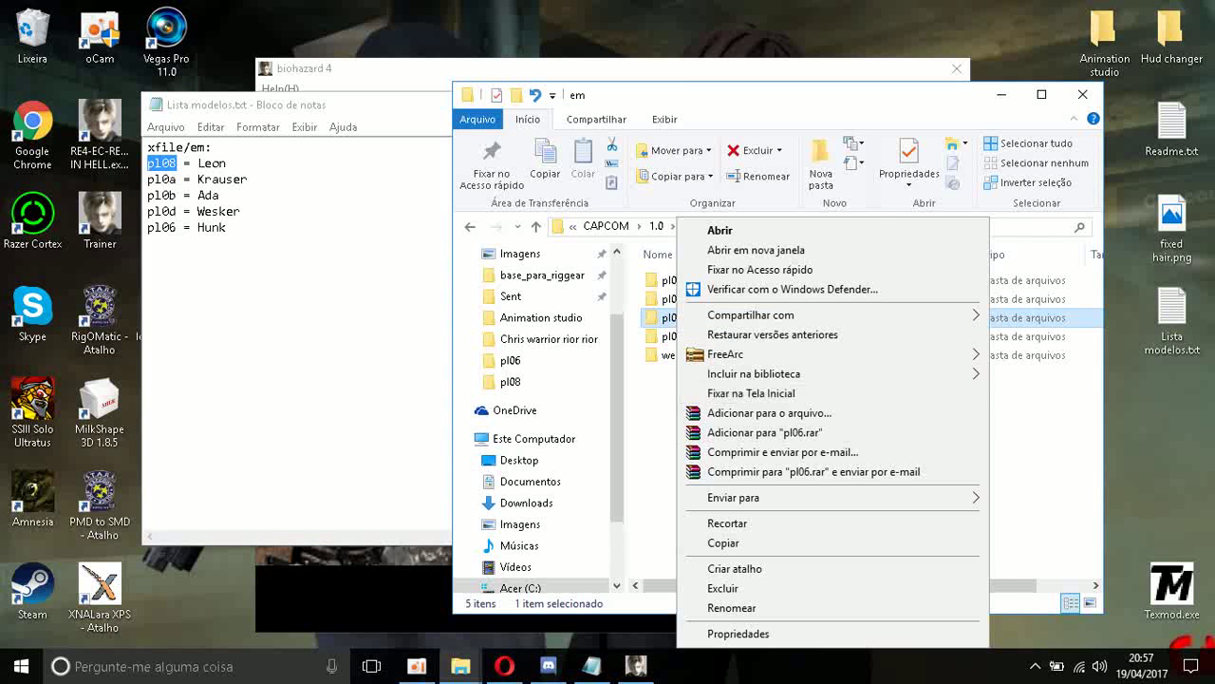
left_click(732, 608)
left_click(685, 318)
key("BackSpace")
key("BackSpace")
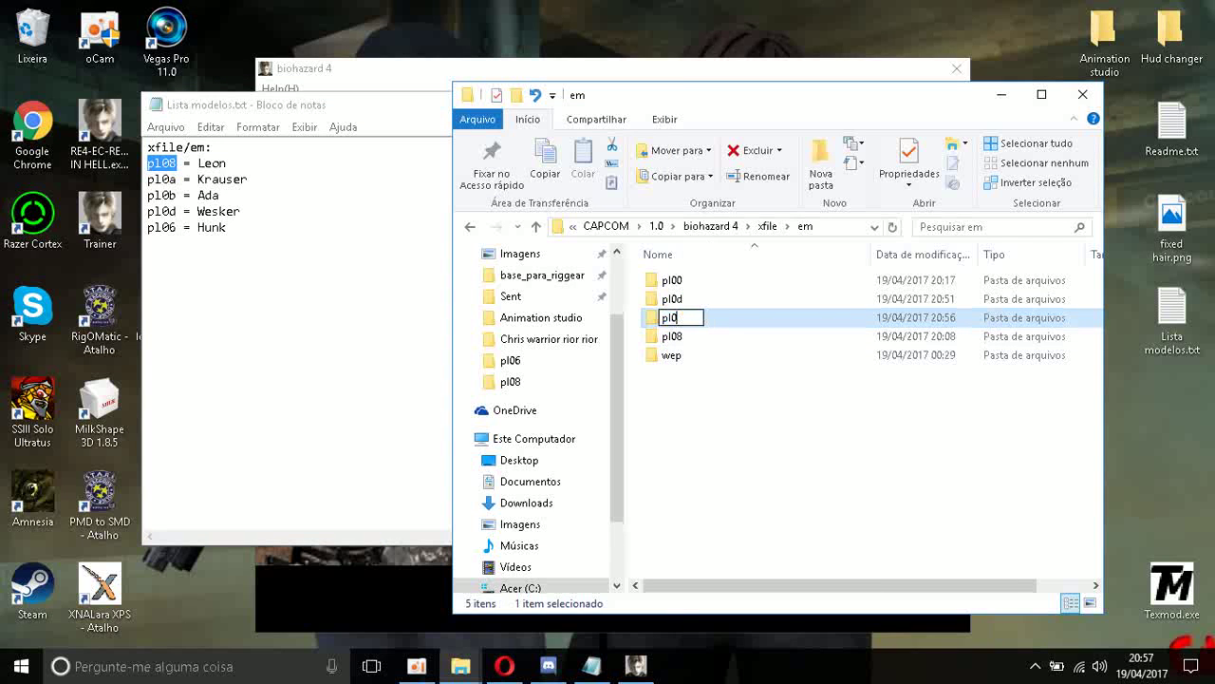
type("19")
key("Return")
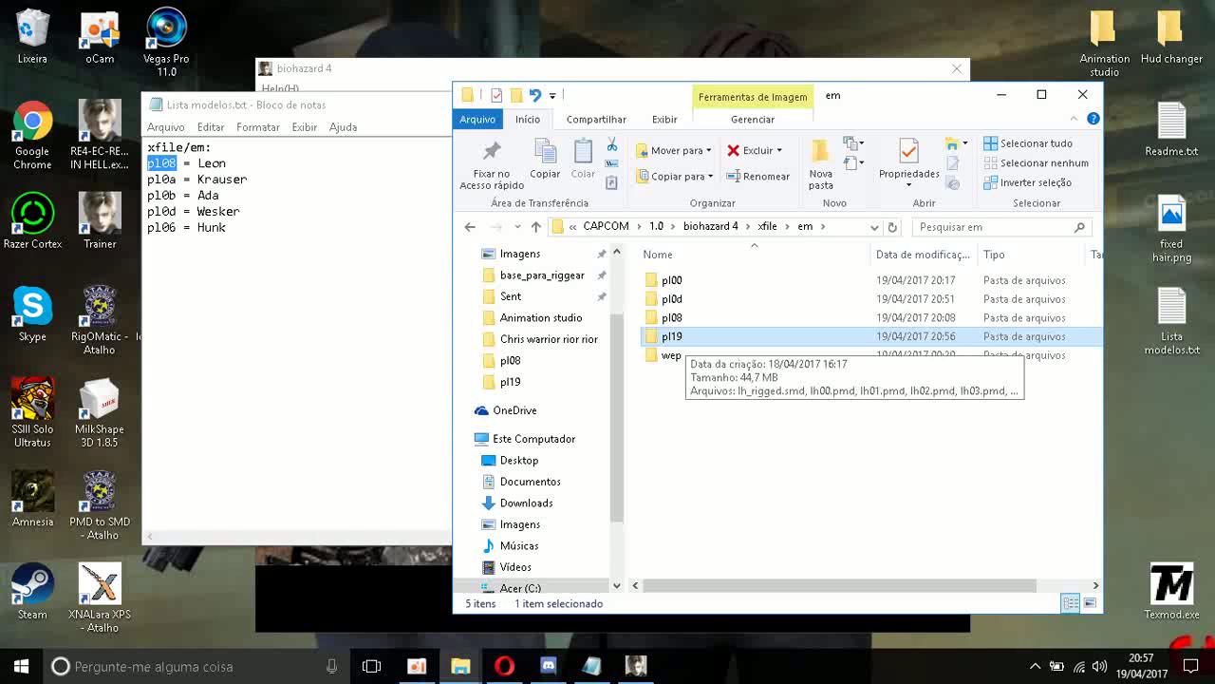
double_click(672, 336)
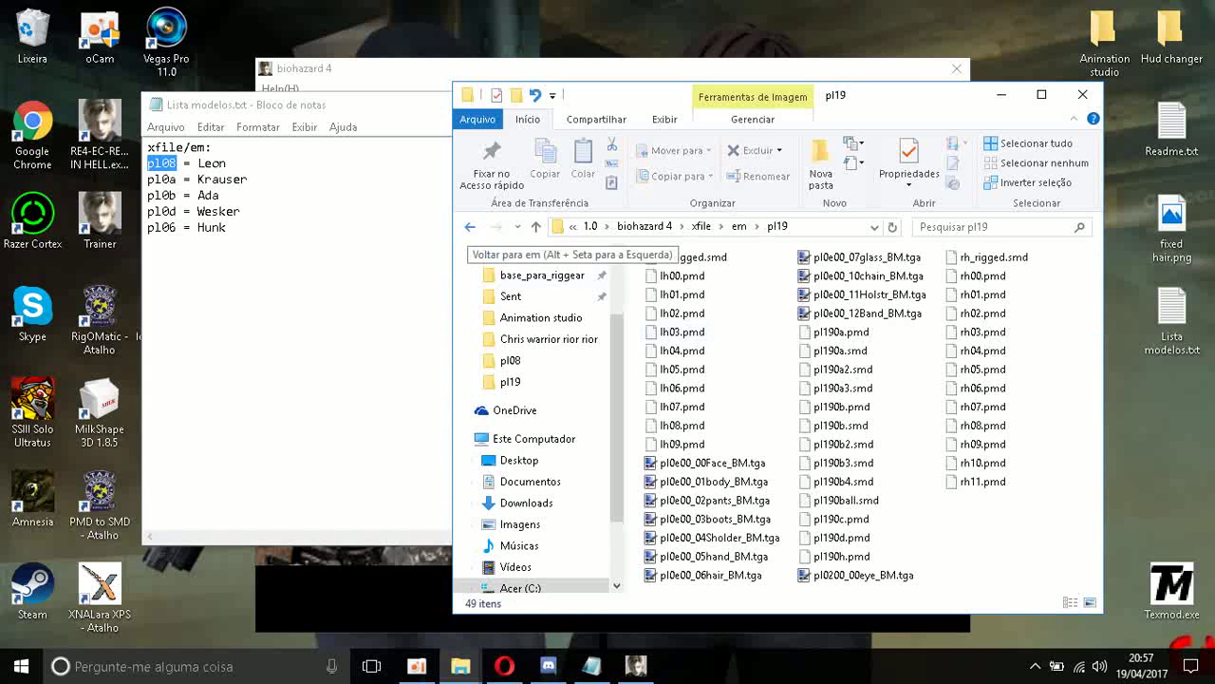
left_click(469, 226)
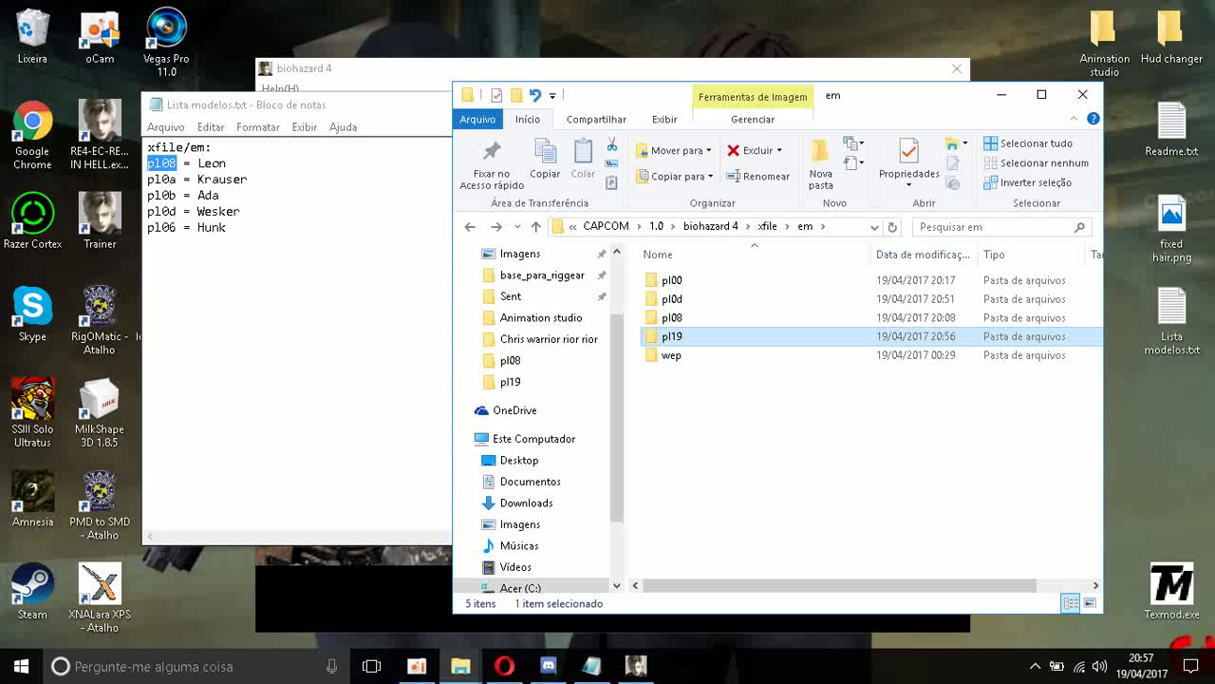
Highlight Hunk's code in the model list, rename the pl19 folder to pl06 to match it, and open the folder
left_click_drag(178, 227, 147, 227)
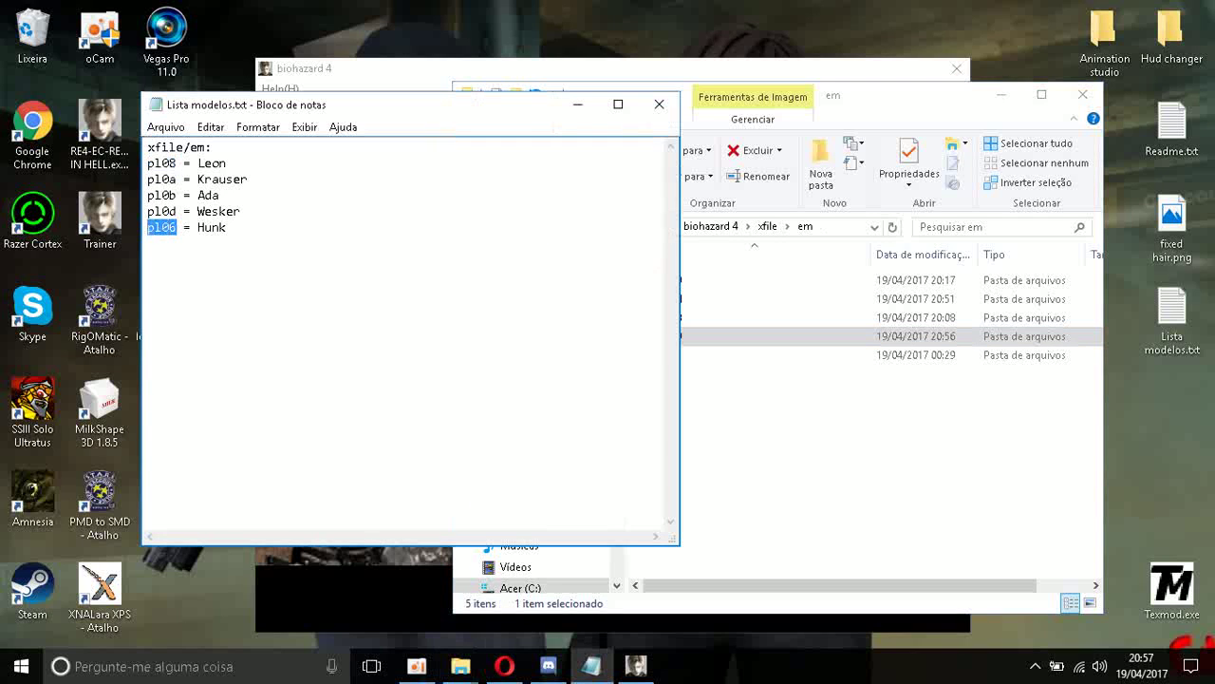
left_click(802, 432)
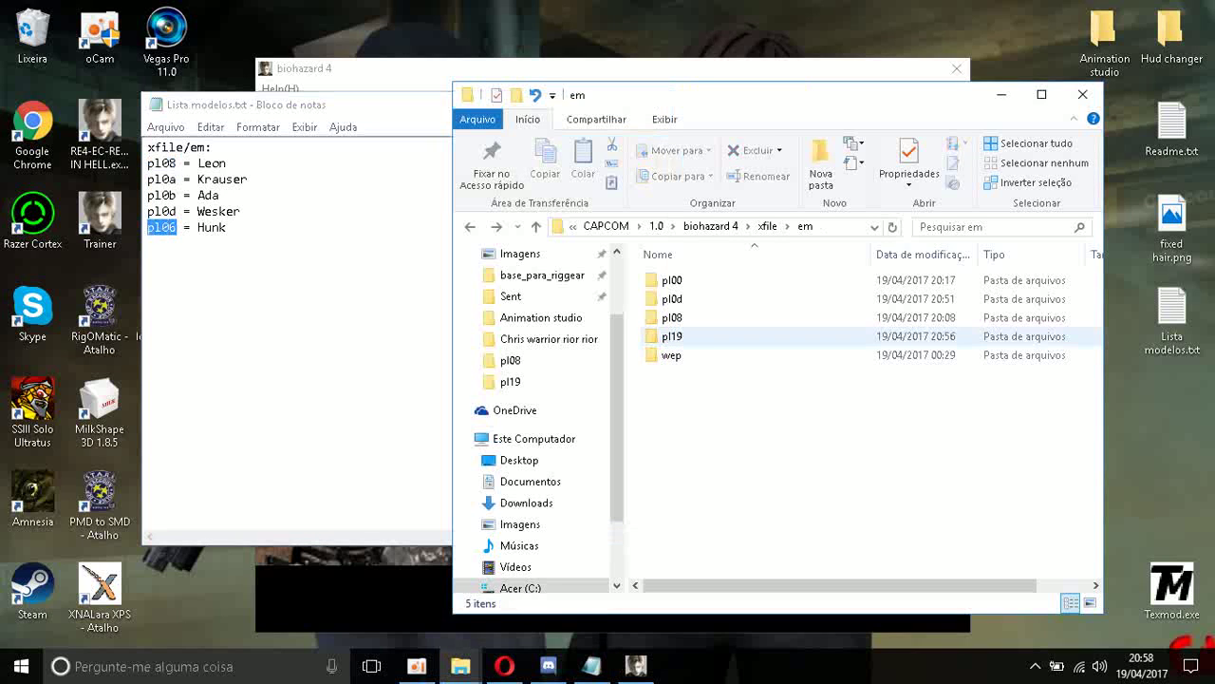
right_click(677, 336)
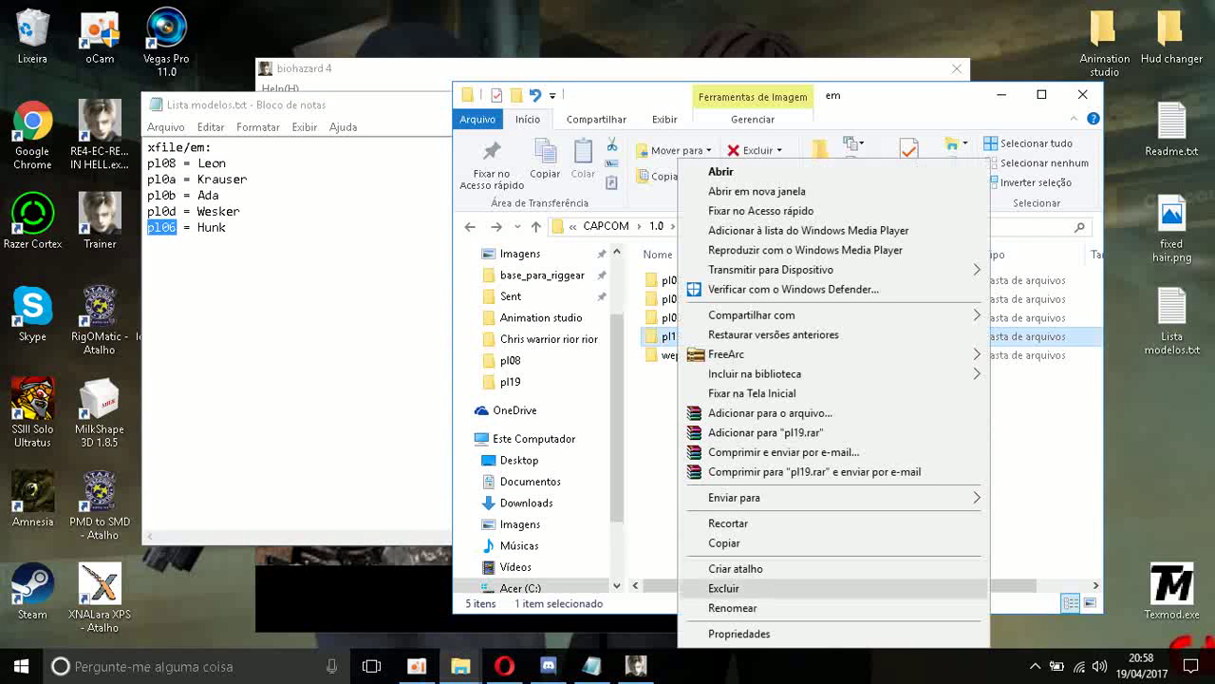
left_click(733, 608)
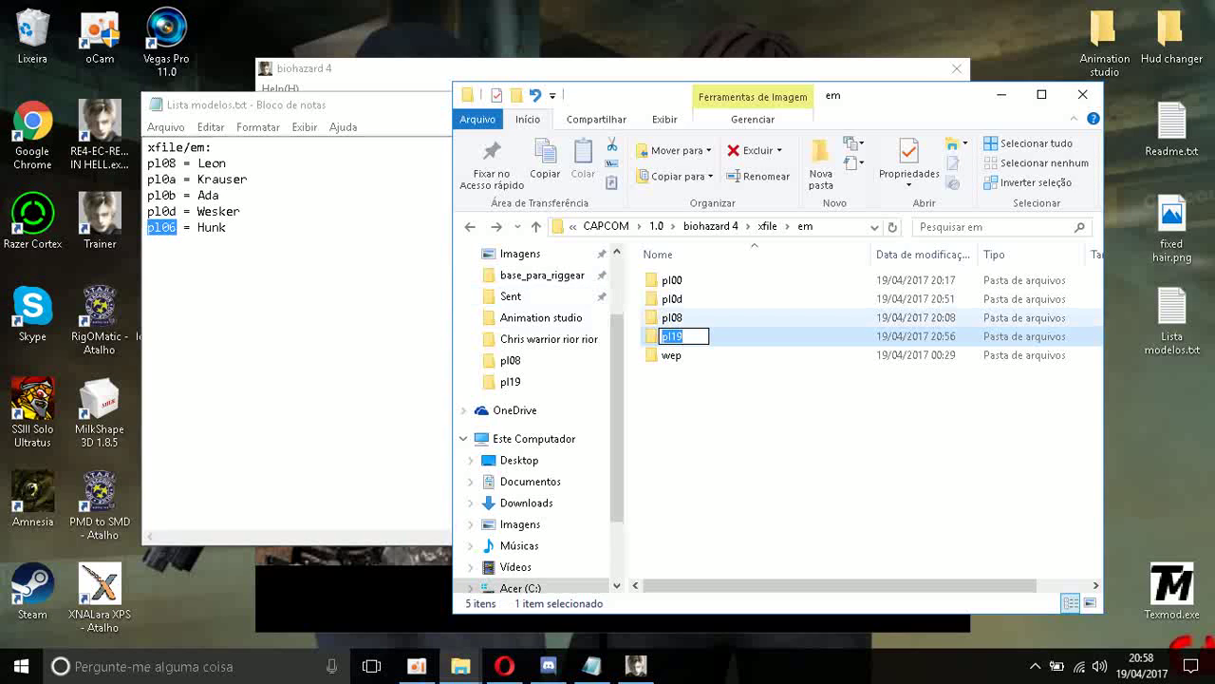
type("pl06")
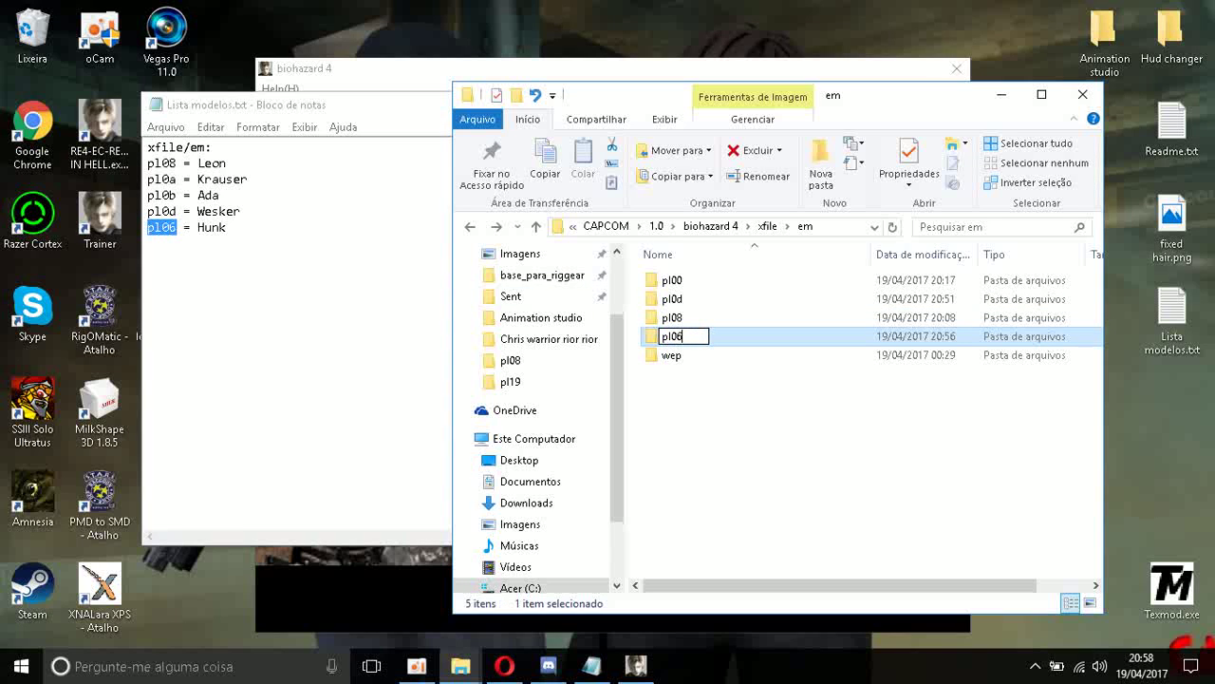
left_click(759, 437)
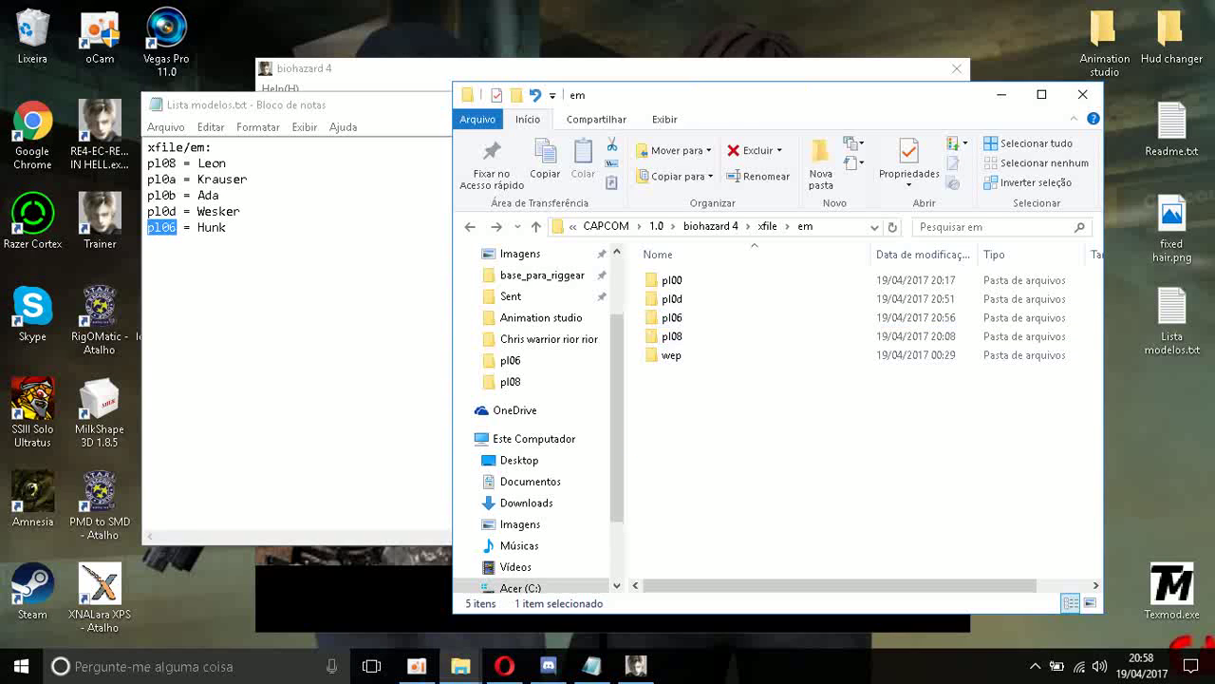
double_click(670, 317)
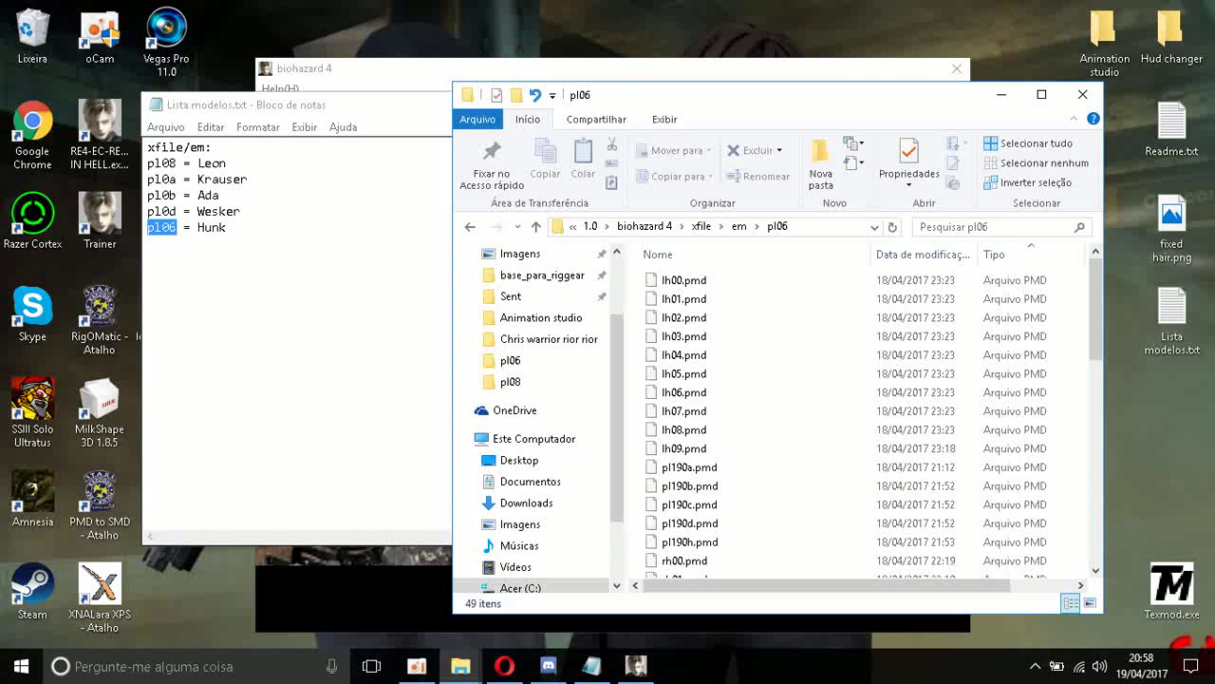
Compare the codes for Ada, Krauser and Hunk in the model list with the PMD file names in the pl06 folder
left_click_drag(178, 195, 147, 196)
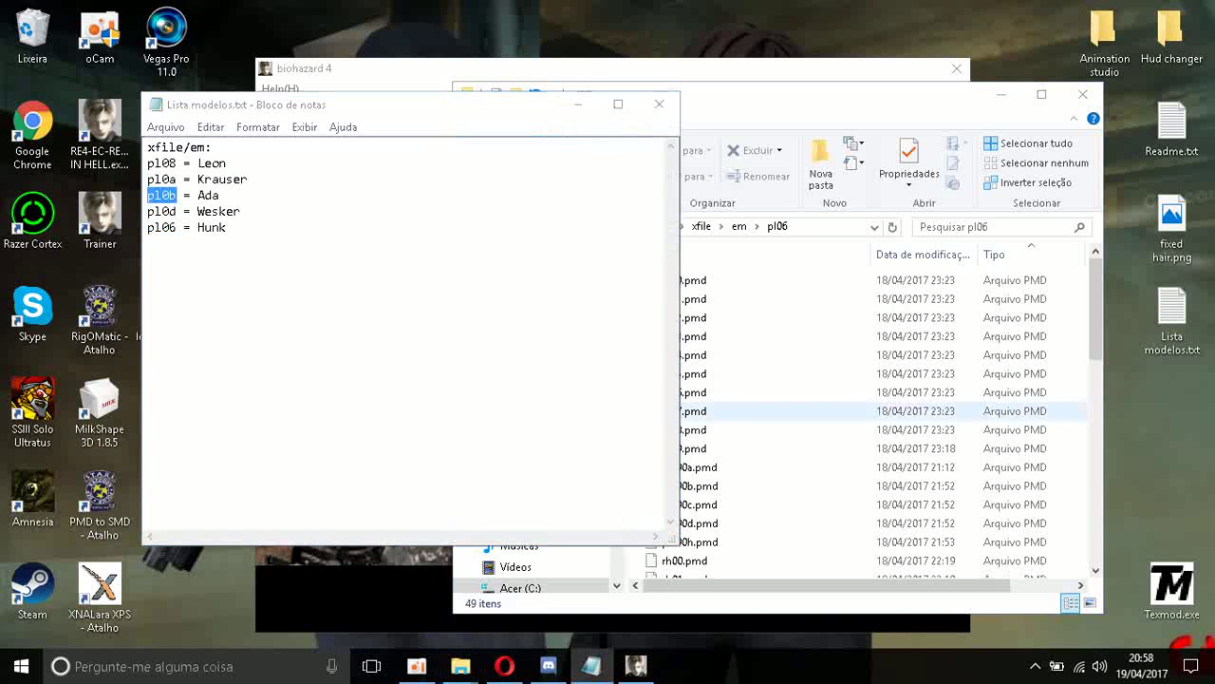
left_click(684, 410)
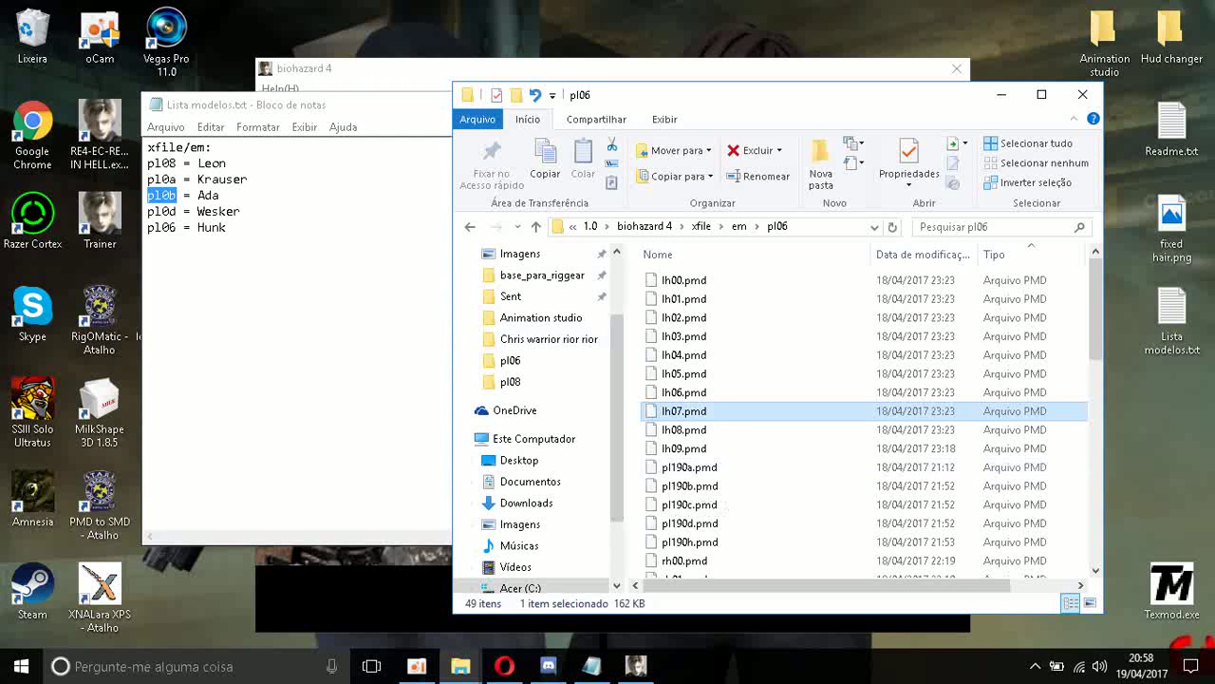
left_click_drag(177, 179, 147, 180)
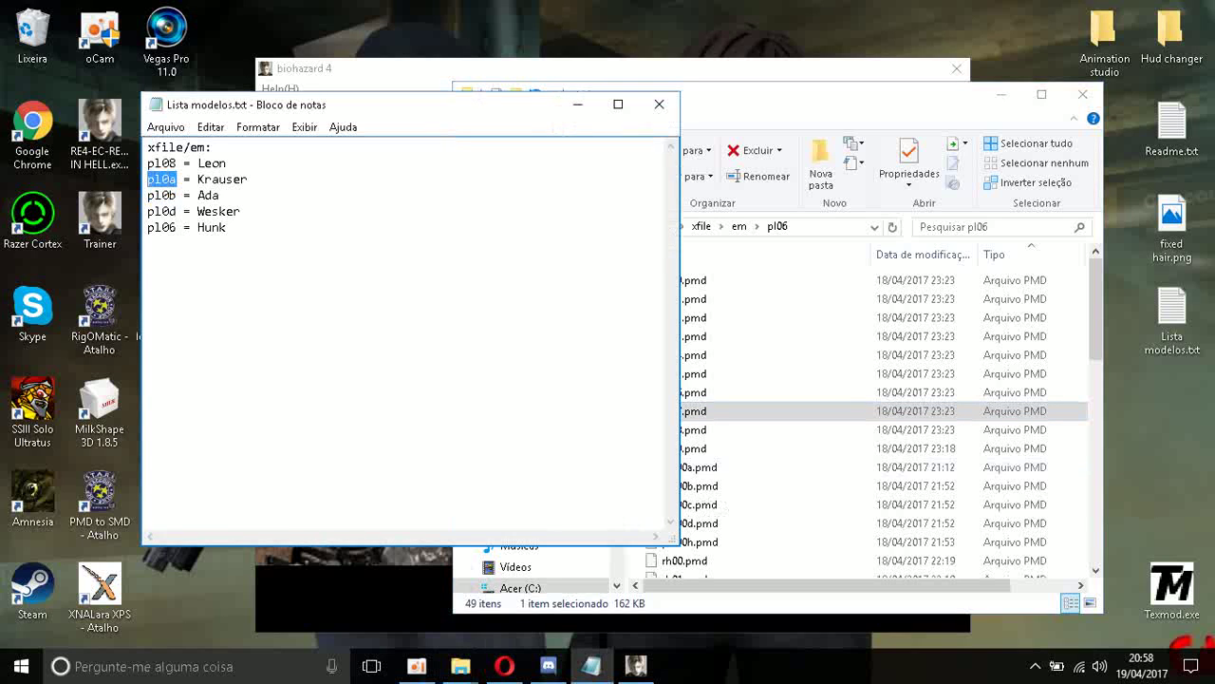
left_click(736, 430)
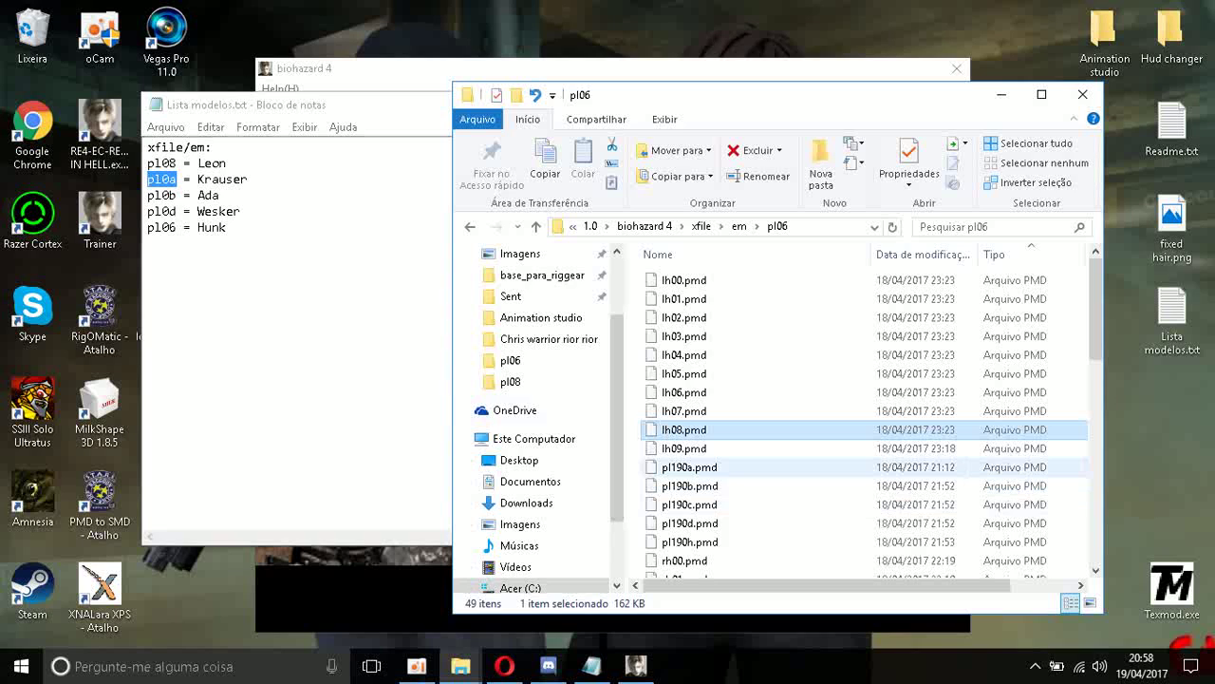
left_click(673, 469)
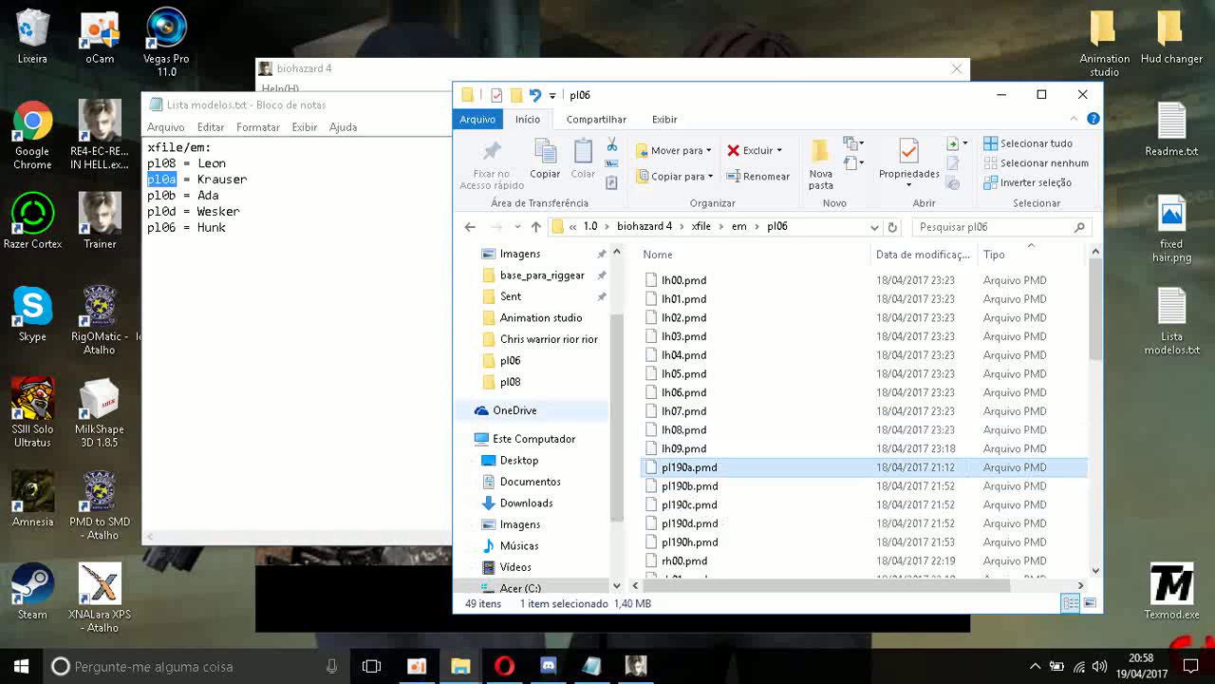
left_click_drag(178, 228, 147, 228)
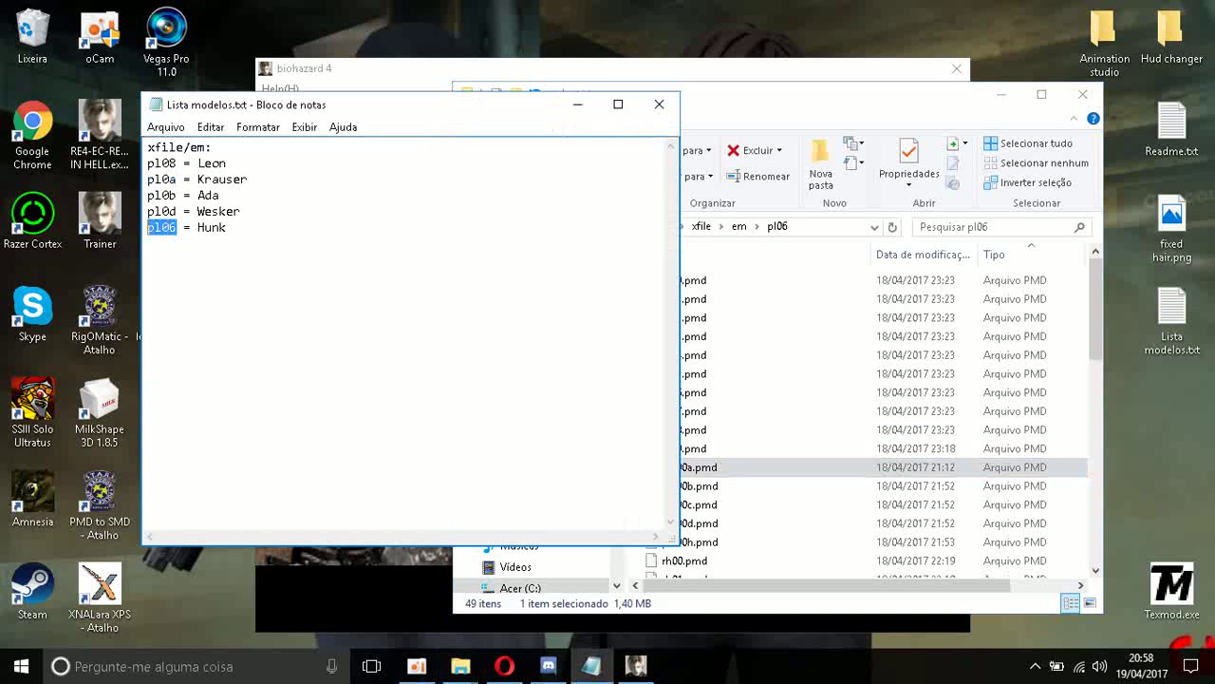
left_click(690, 485)
Rename pl190a.pmd in the pl06 folder to pl060a.pmd
left_click(687, 468)
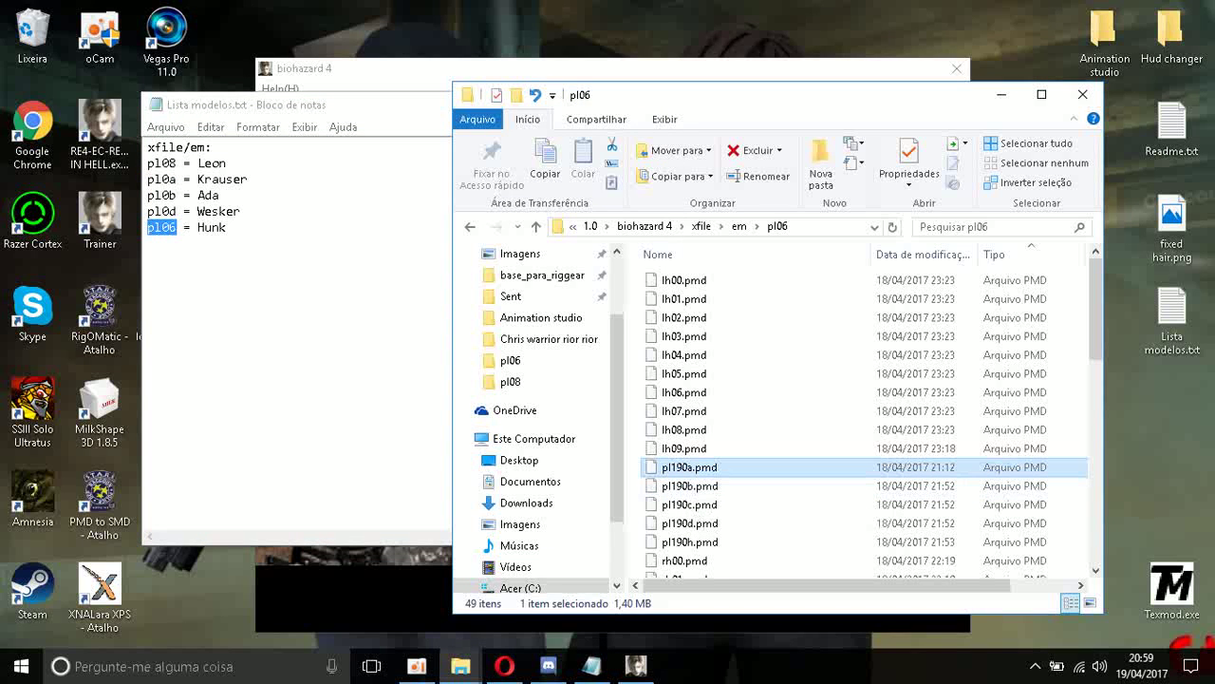
right_click(698, 467)
left_click(722, 424)
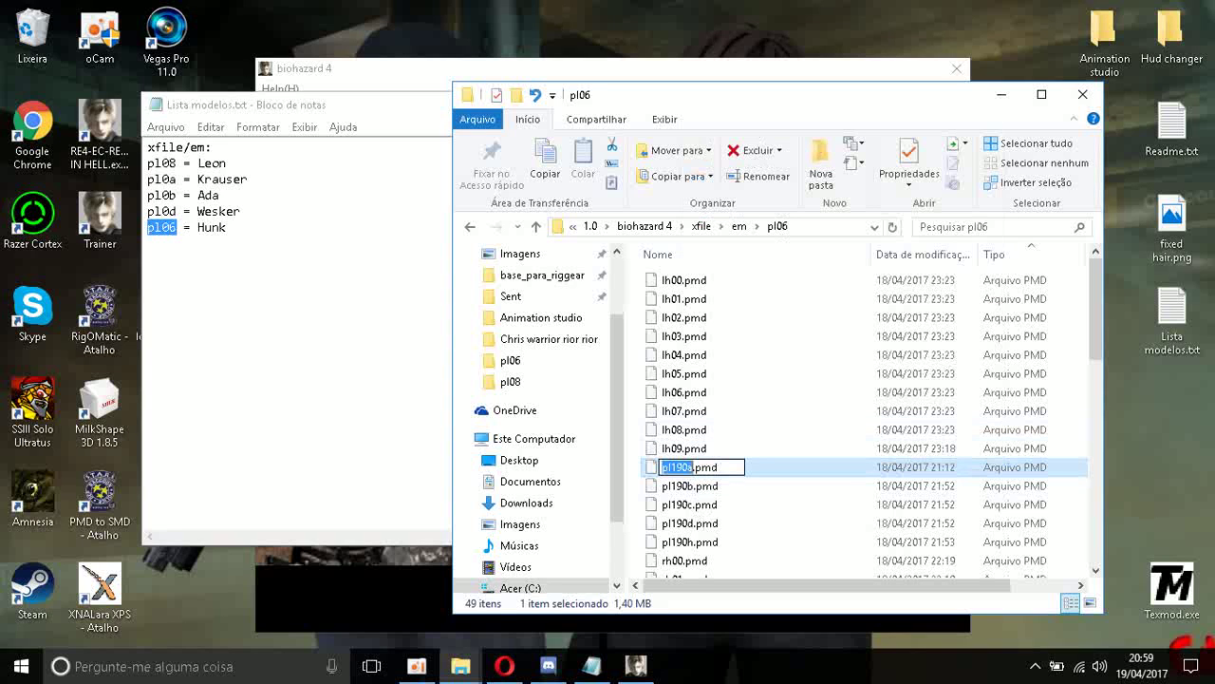
left_click(682, 467)
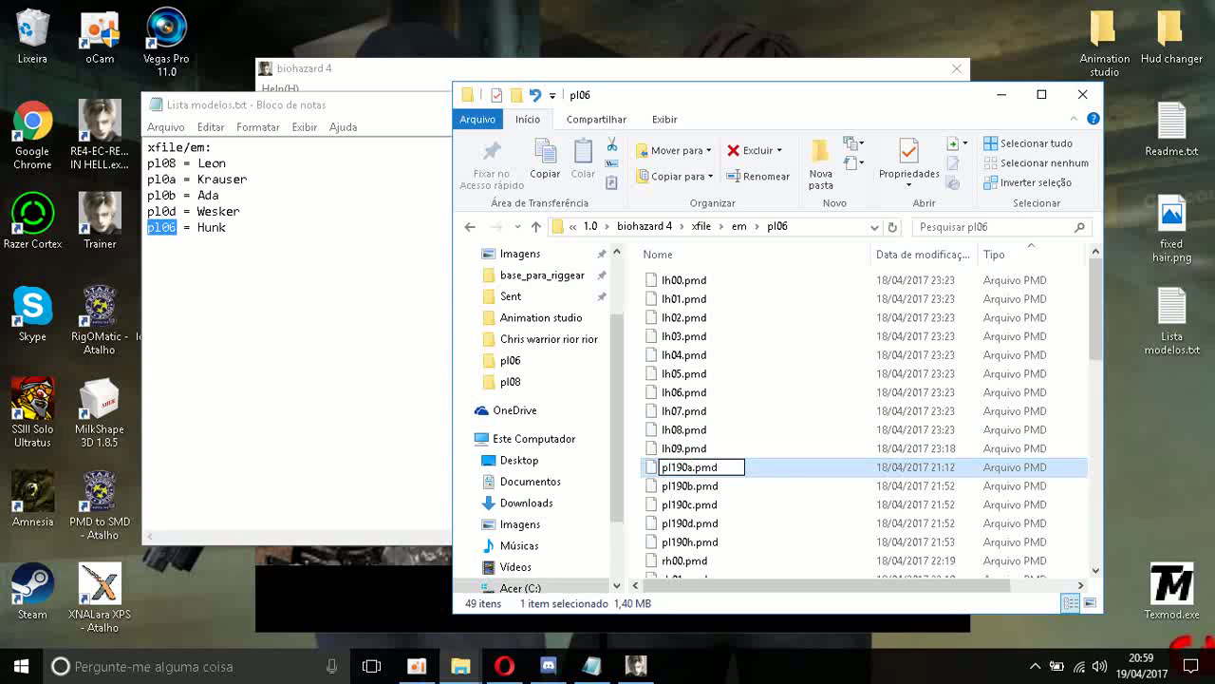
key("BackSpace")
key("BackSpace")
type("06")
left_click(693, 482)
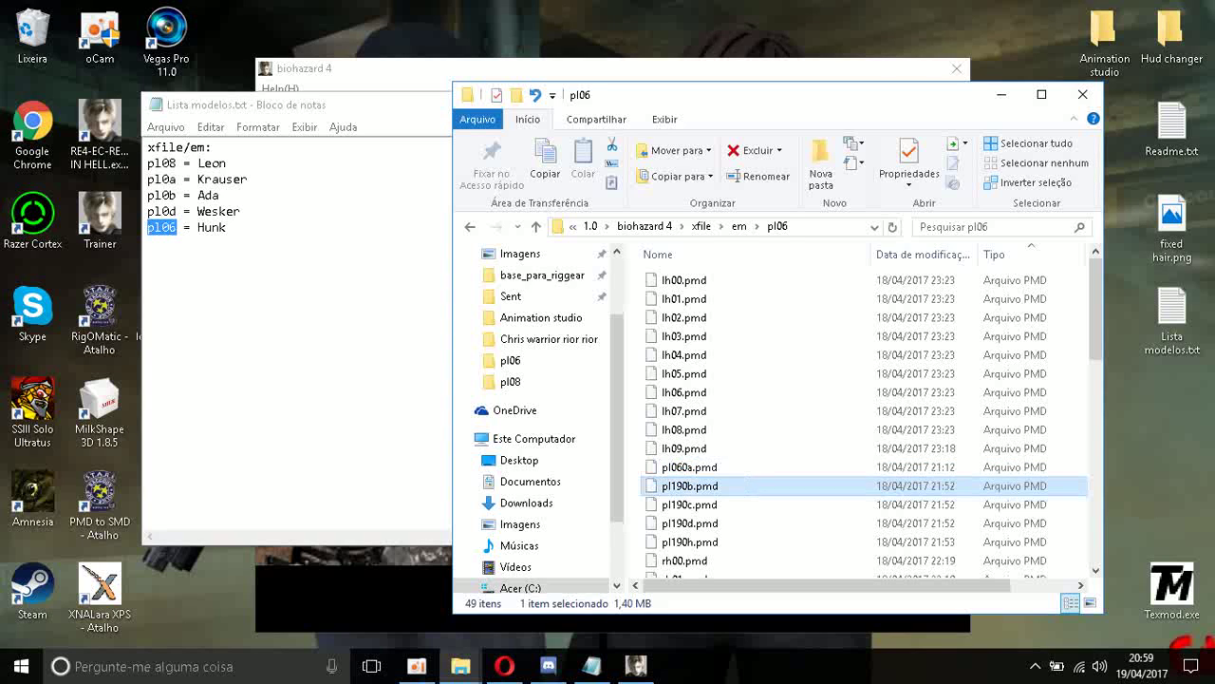
Rename pl190b.pmd in the pl06 folder to pl060b.pmd
right_click(695, 479)
left_click(750, 438)
left_click_drag(683, 486, 671, 486)
type("06")
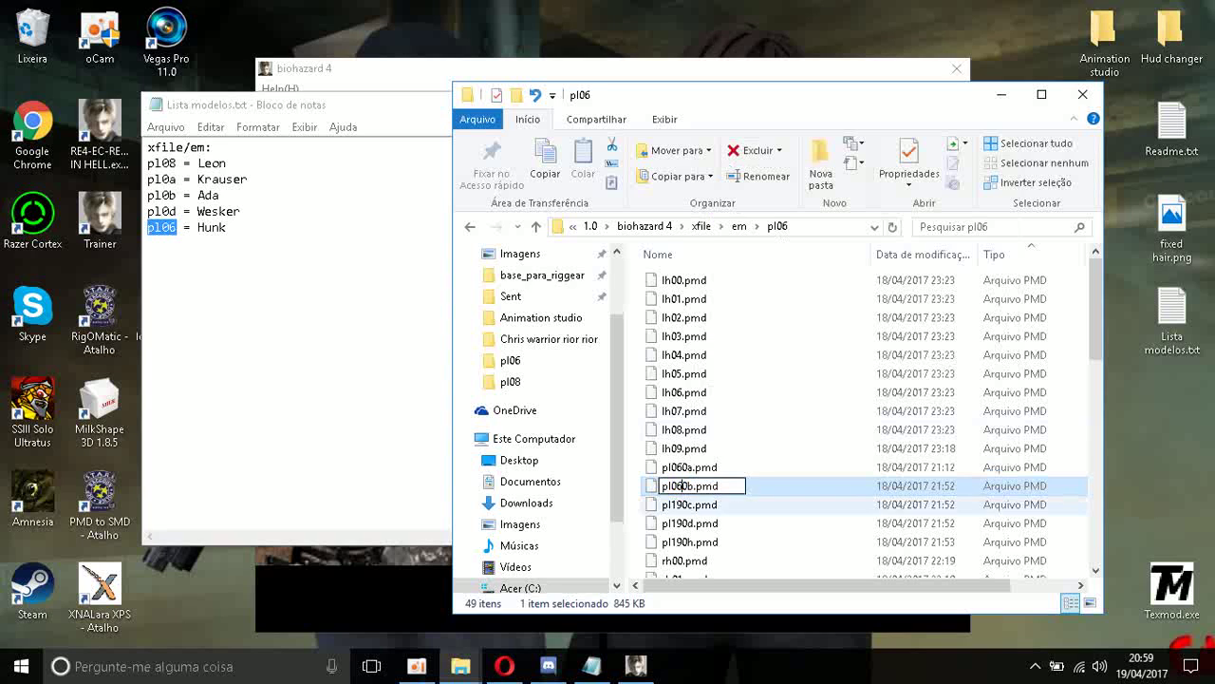
Rename pl190c.pmd in the pl06 folder to pl060c.pmd
left_click(693, 504)
right_click(695, 506)
left_click(748, 470)
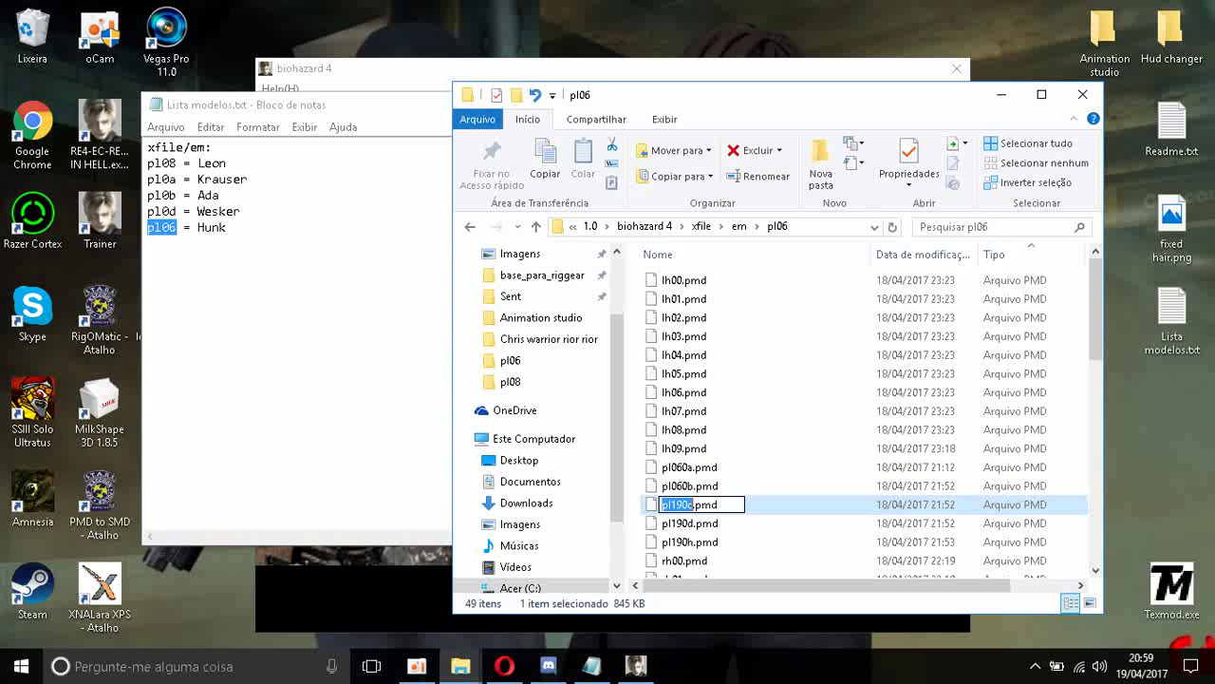
left_click_drag(683, 504, 672, 505)
type("06")
Rename pl190d.pmd in the pl06 folder to pl060d.pmd
left_click(685, 523)
right_click(683, 523)
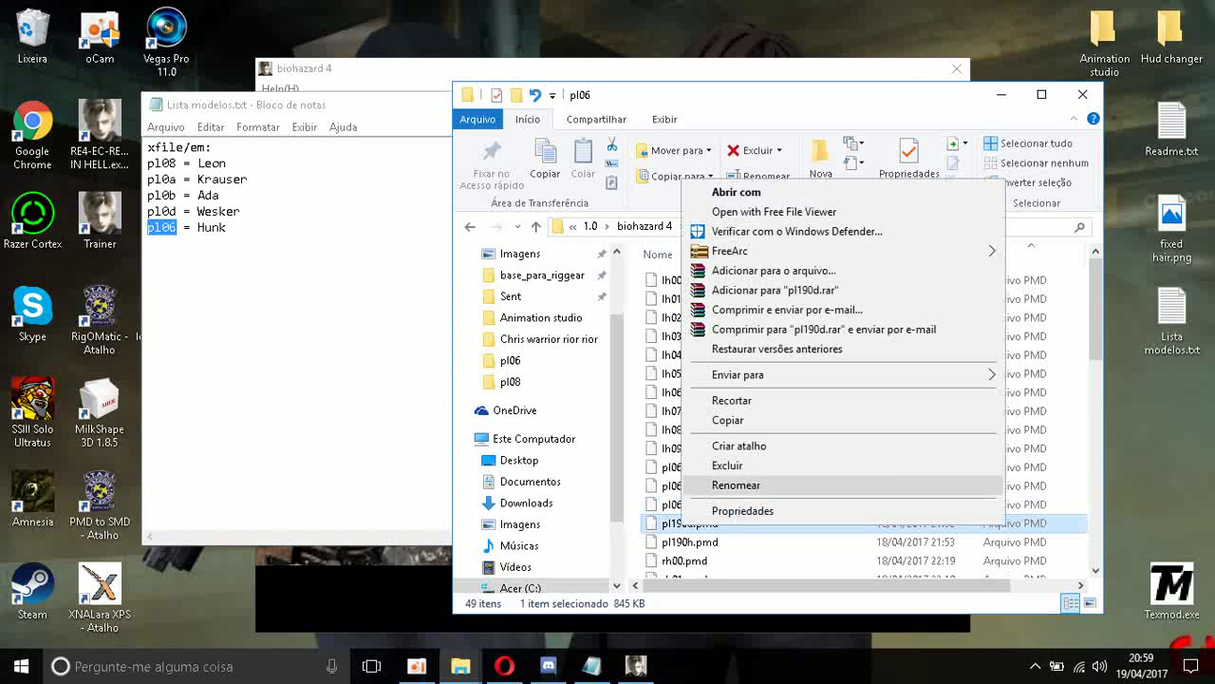
left_click(748, 484)
left_click_drag(684, 524, 671, 523)
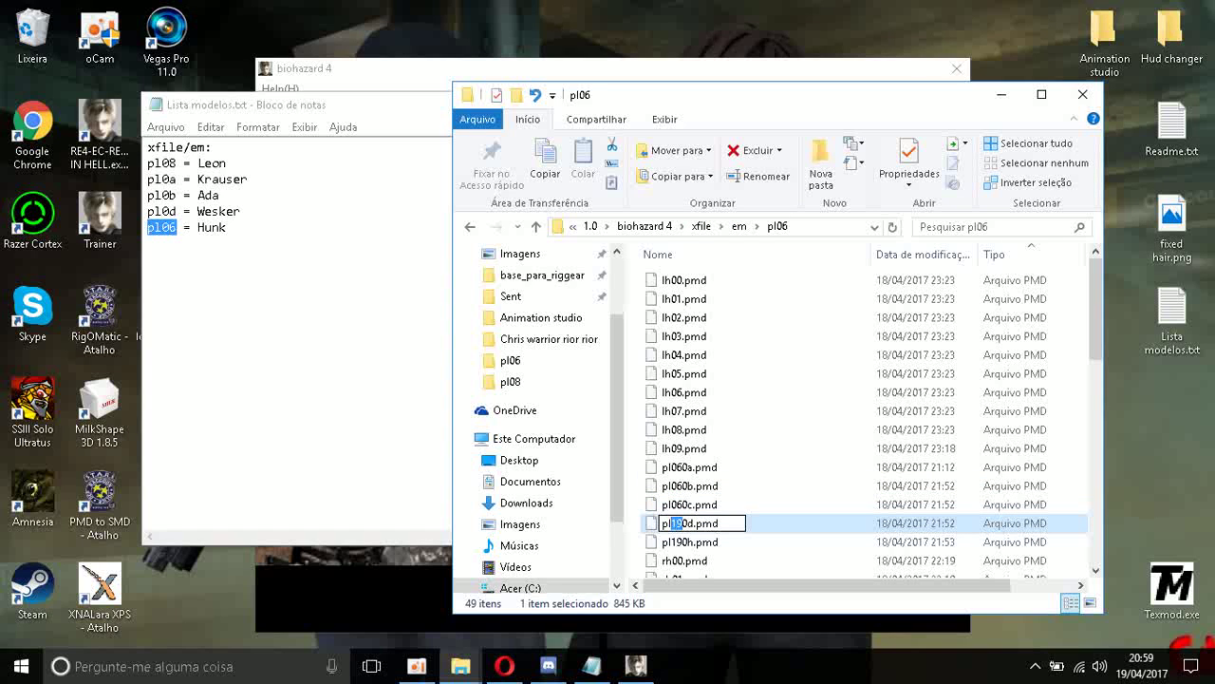
type("06")
Rename pl190h.pmd in the pl06 folder to pl060h.pmd
left_click(686, 541)
right_click(685, 542)
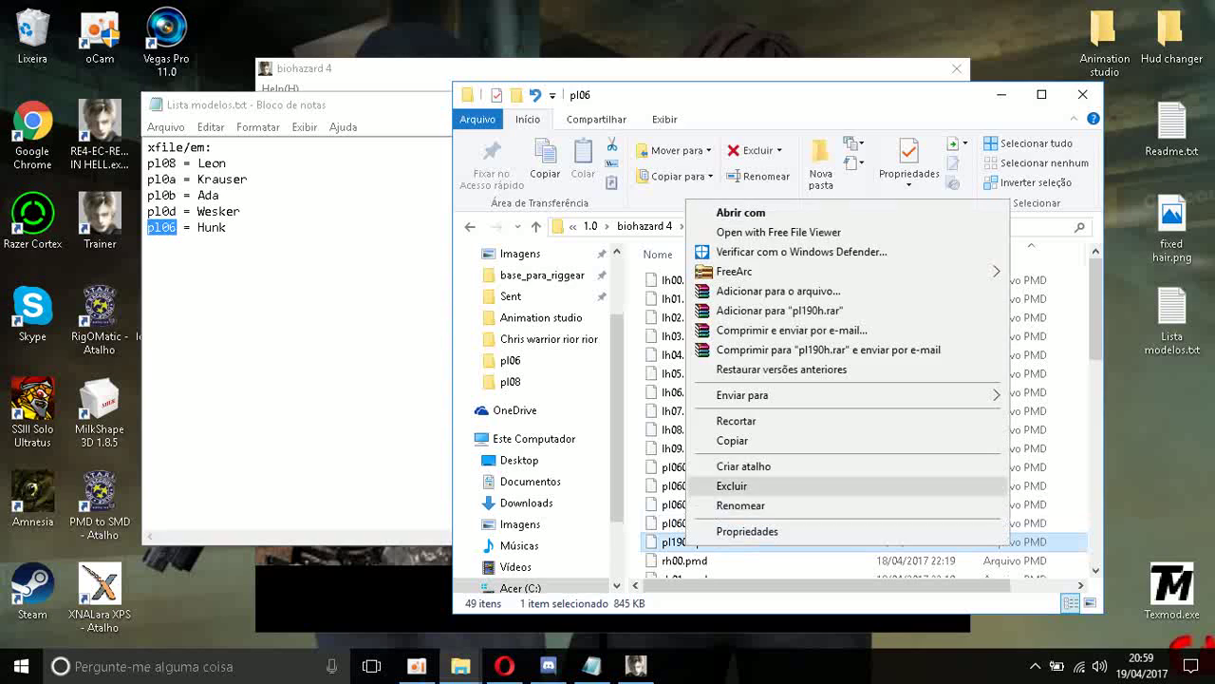
left_click(741, 505)
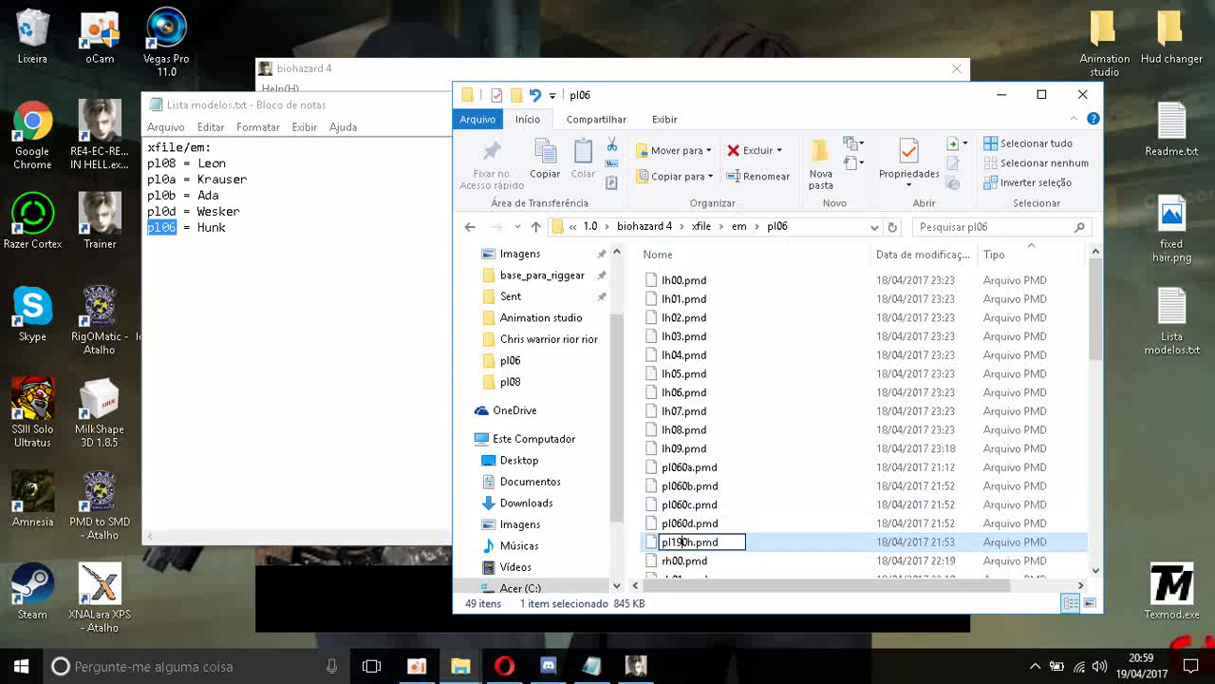
left_click_drag(684, 541, 671, 541)
type("06")
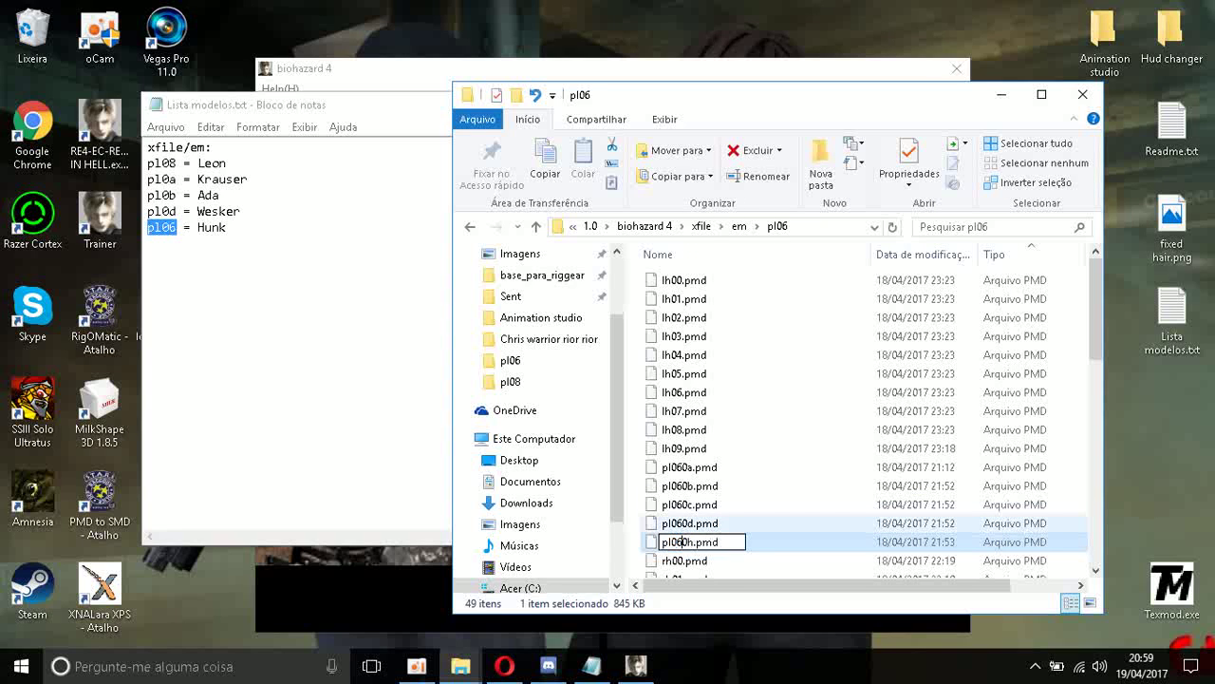
left_click(691, 523)
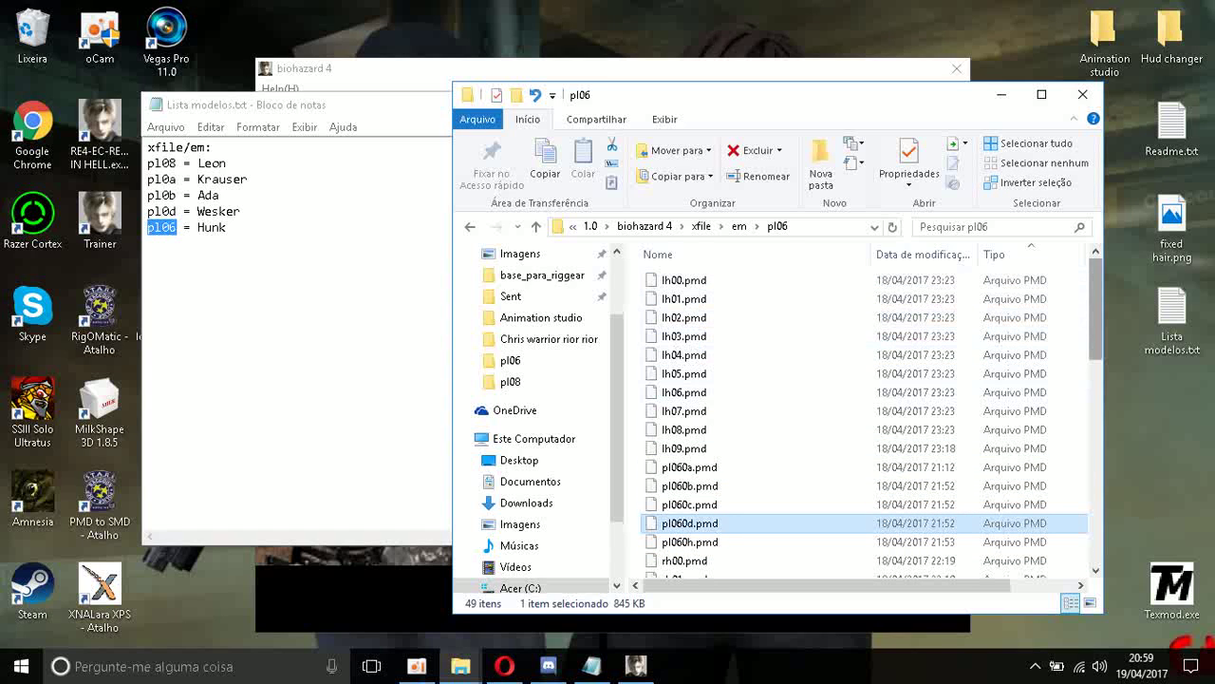
Add the prefix pl06 to the file lh00.pmd so its name reads pl06lh00.pmd
scroll(864, 418, "down", 1)
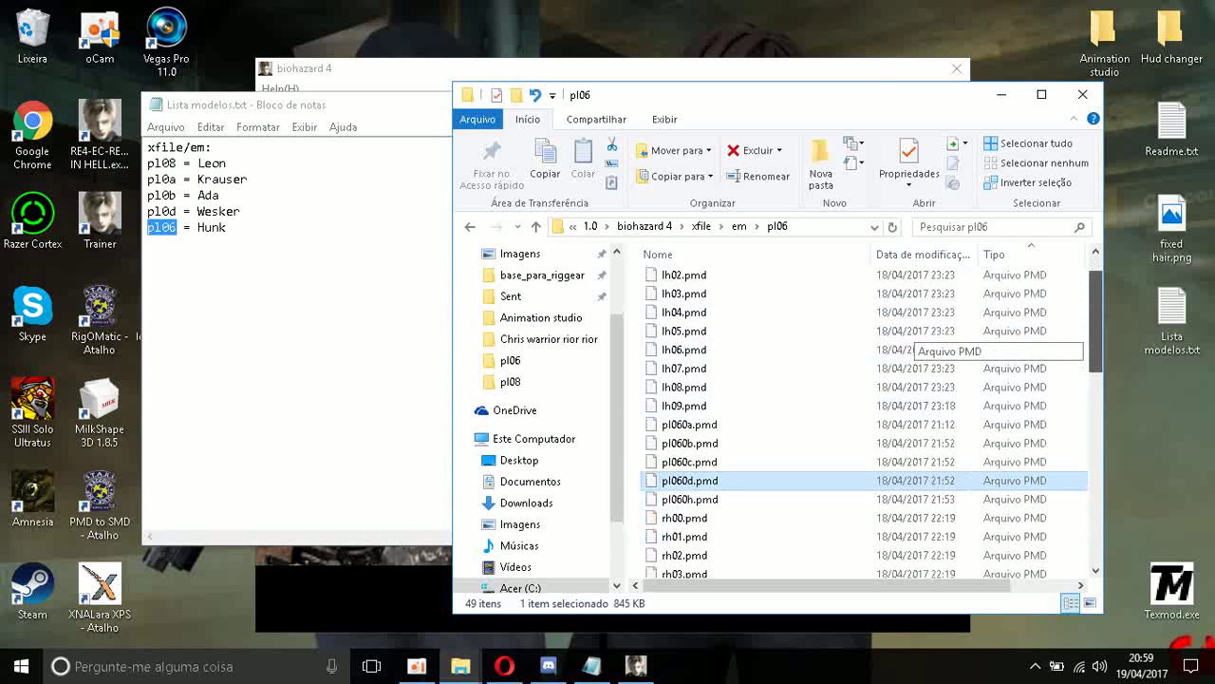
scroll(864, 418, "up", 1)
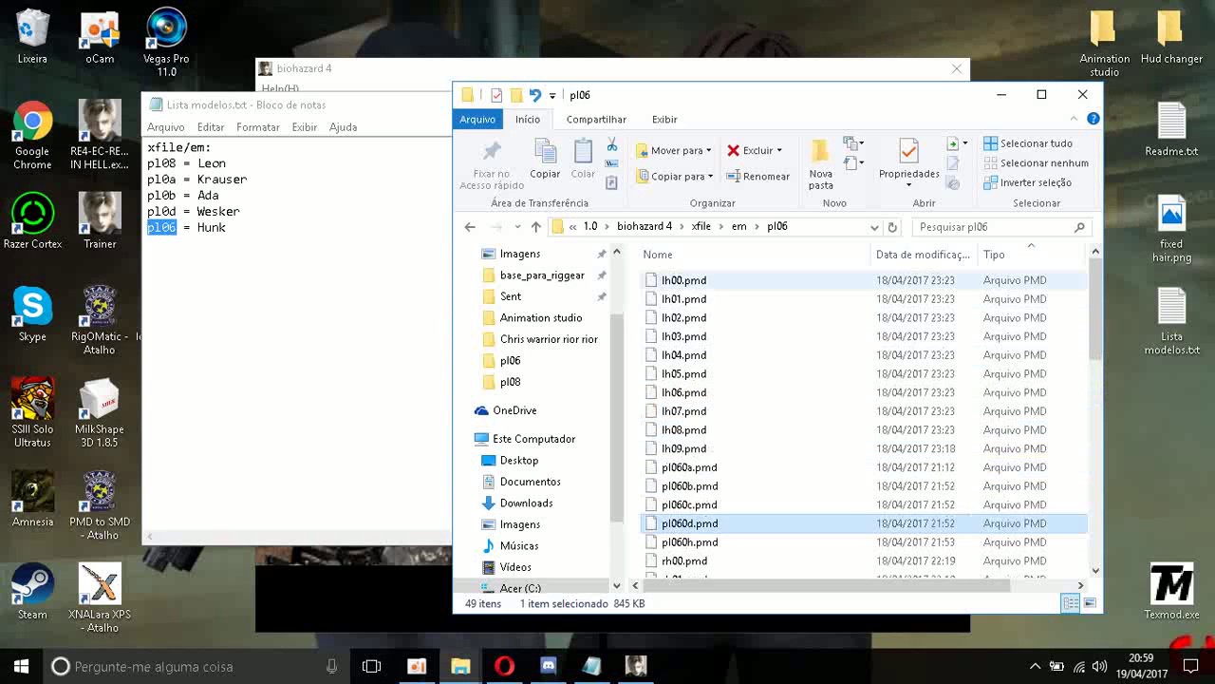
right_click(684, 286)
left_click(721, 594)
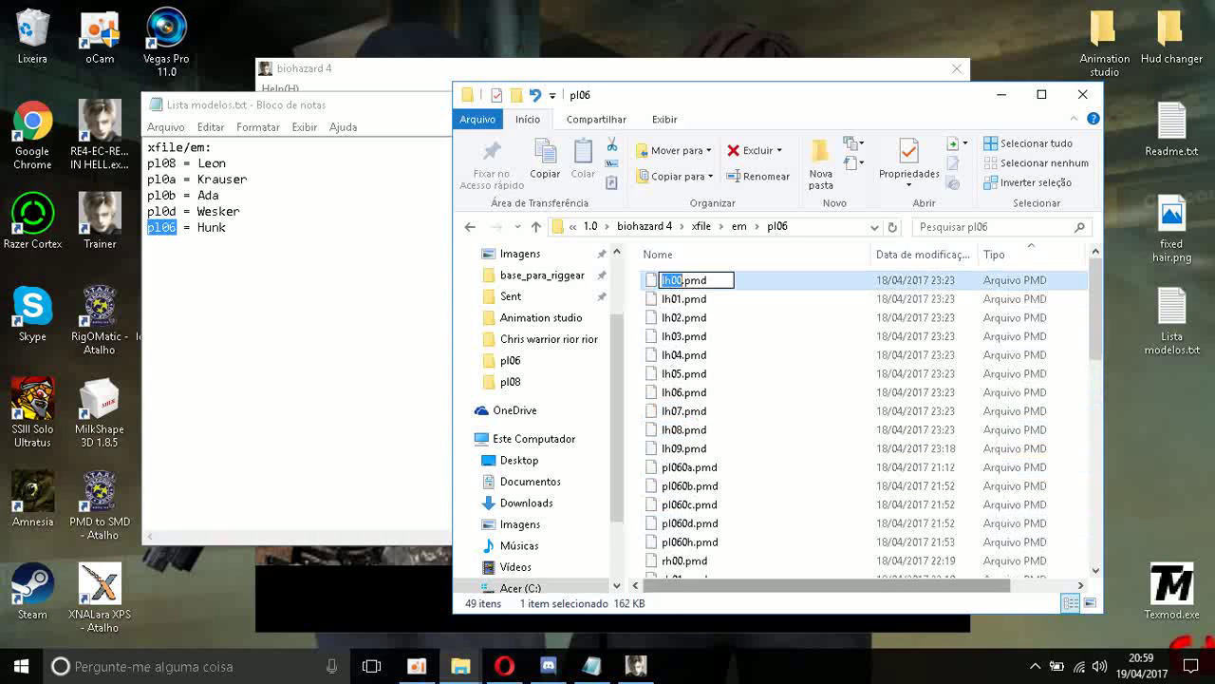
key("Home")
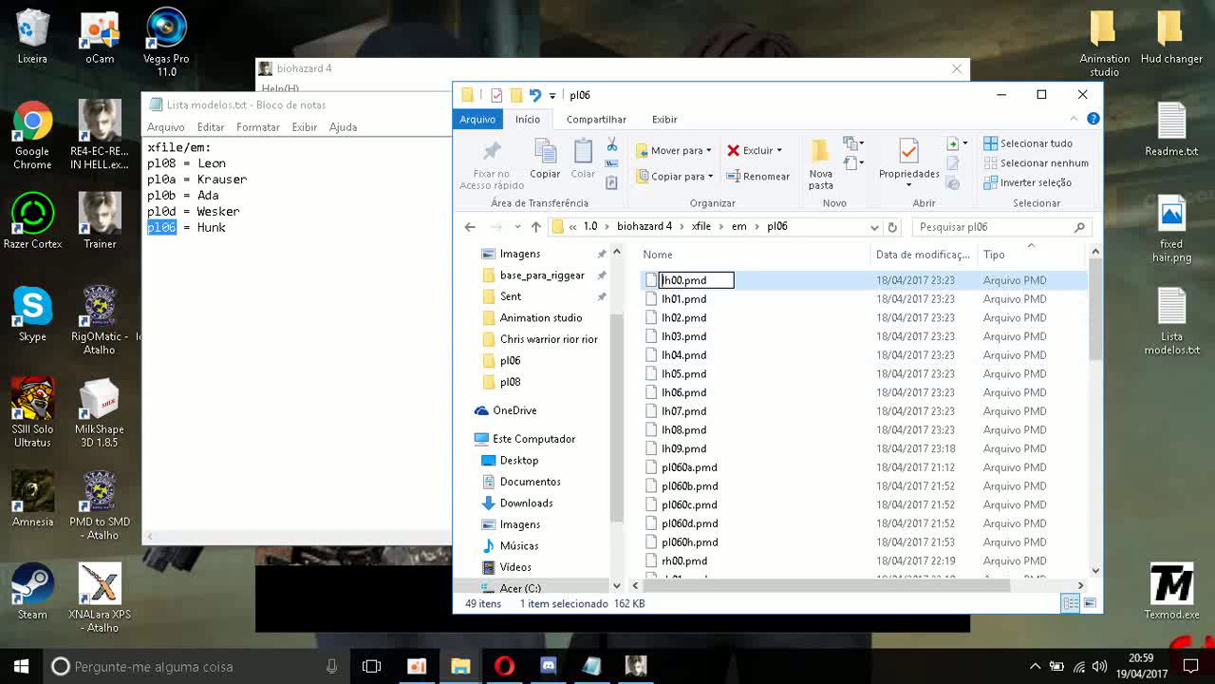
type("pl06")
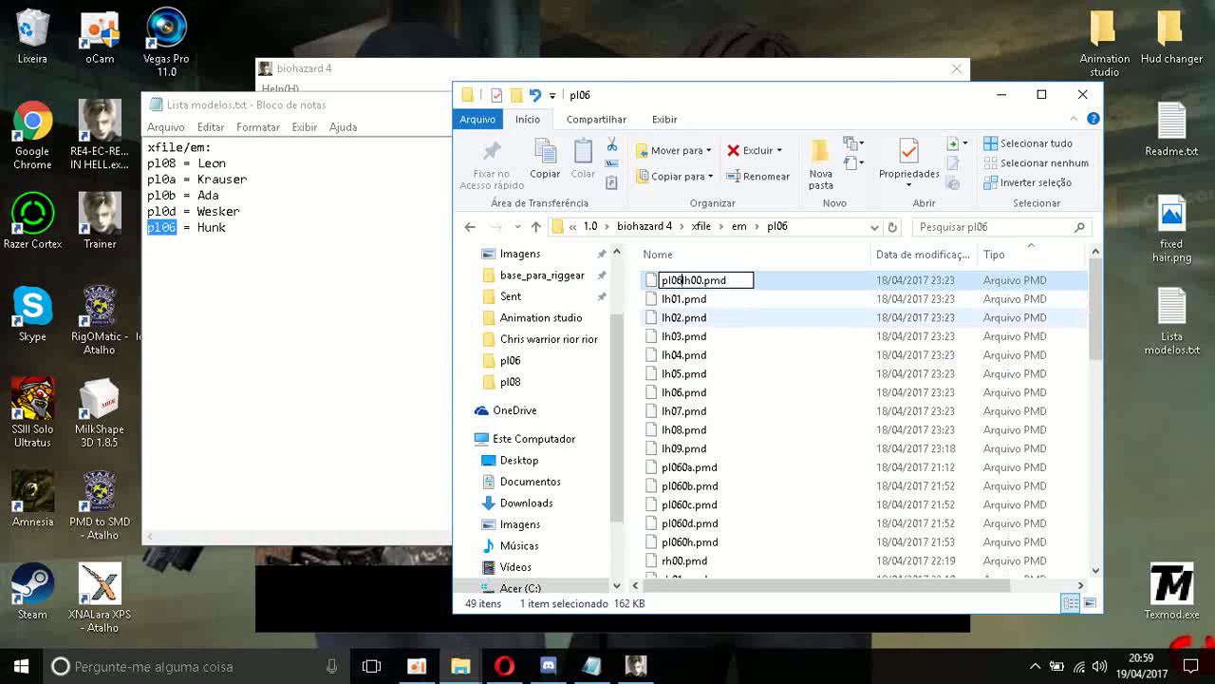
left_click(691, 318)
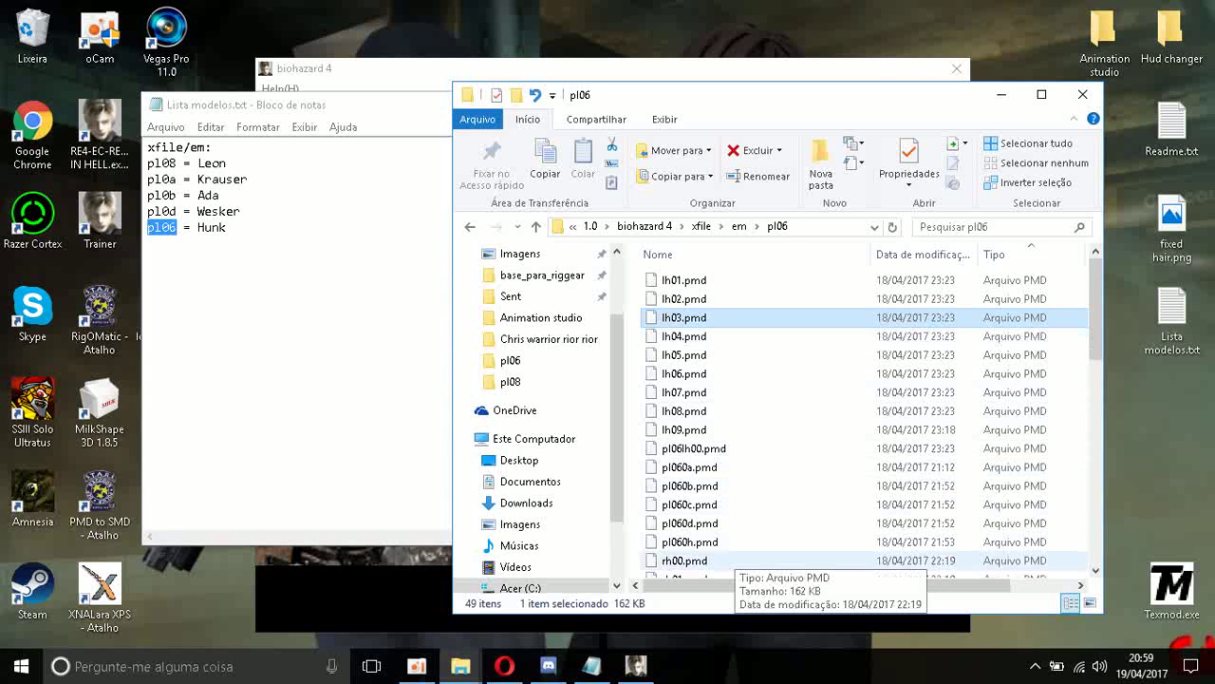
Add the prefix pl06 to the file rh00.pmd so its name reads pl06rh00.pmd
right_click(728, 555)
left_click(720, 557)
right_click(719, 555)
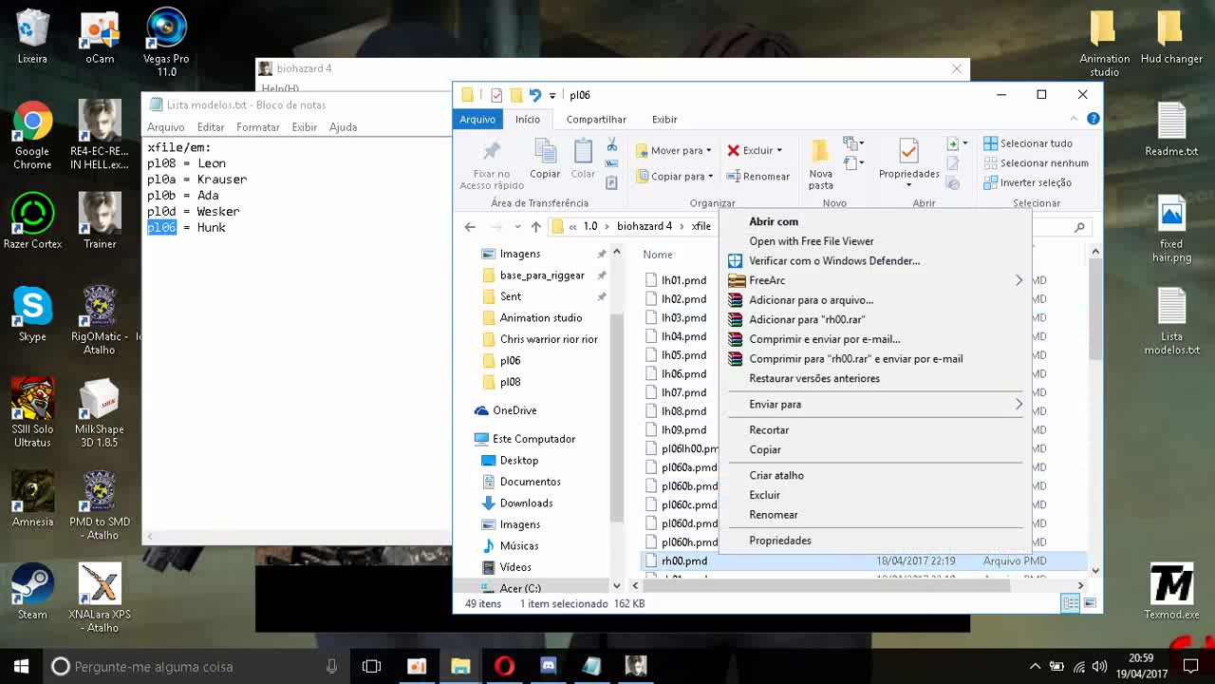
left_click(774, 514)
key("Home")
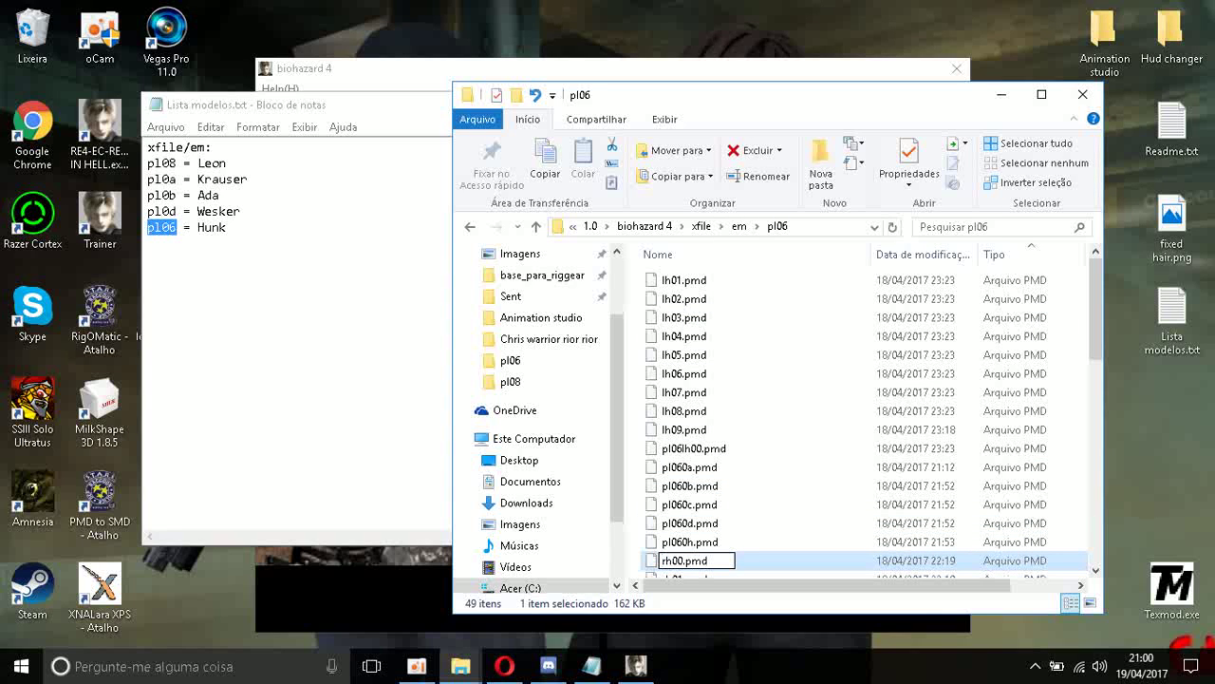
type("pl06")
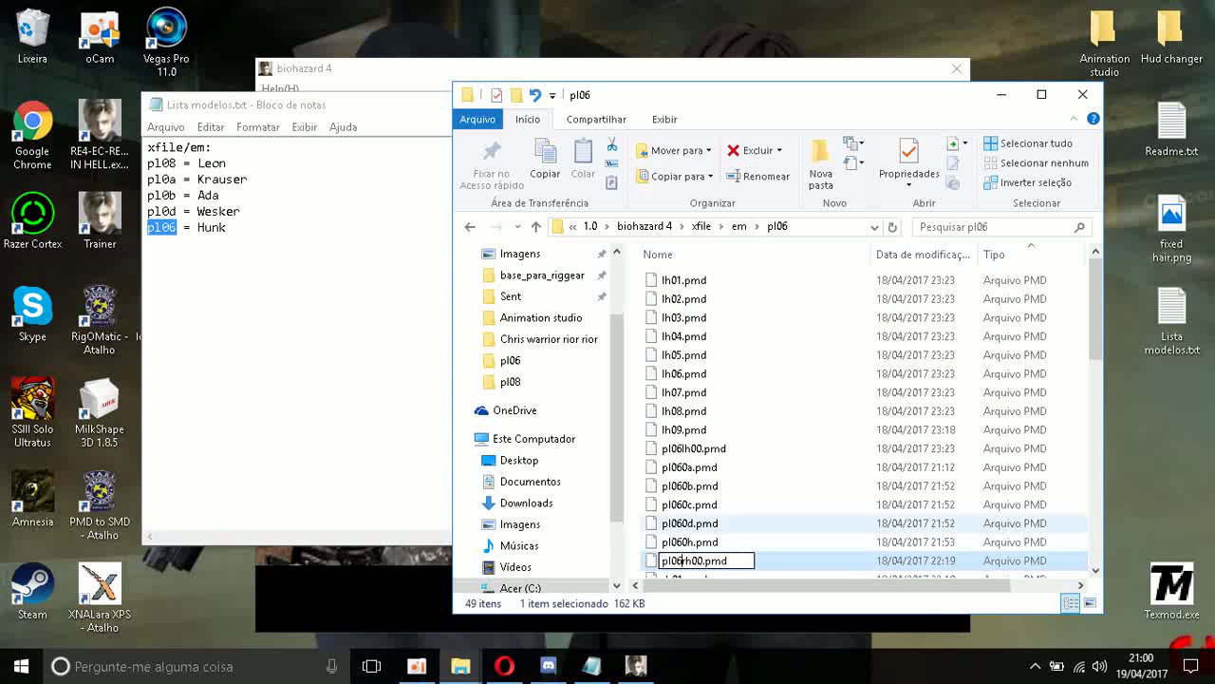
left_click(771, 467)
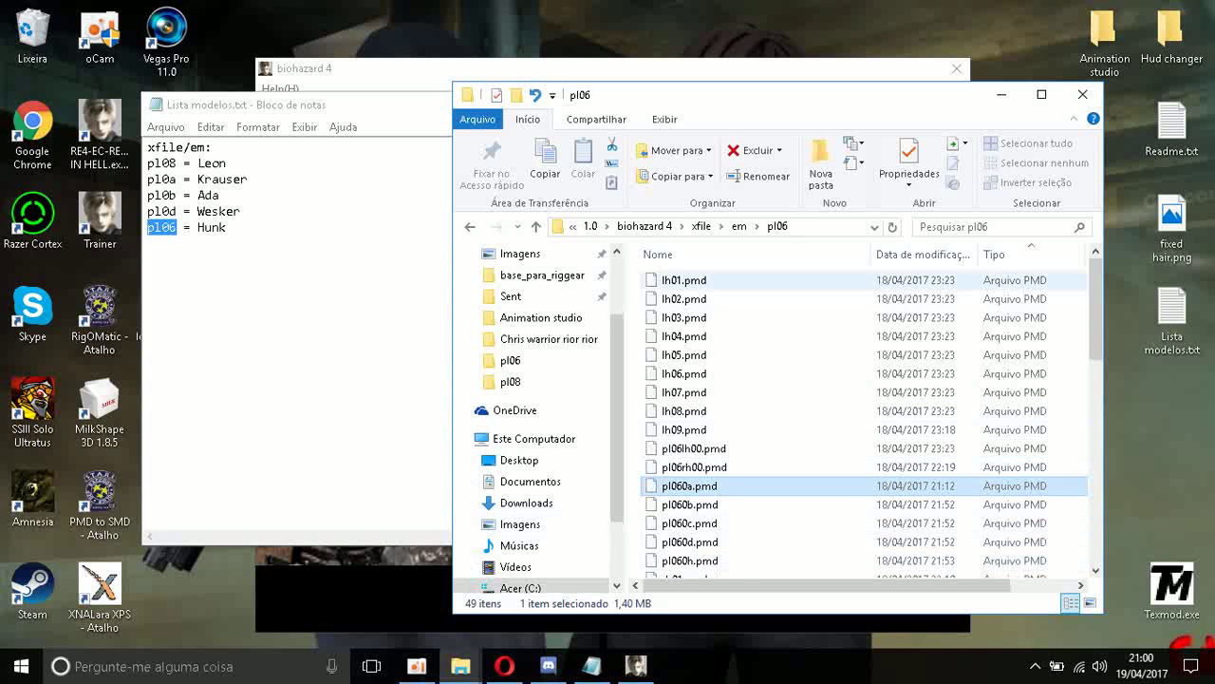
Go back to the em folder, switch to the biohazard 4 game and check the model by playing The Mercenaries as Hunk
left_click(739, 226)
left_click(408, 594)
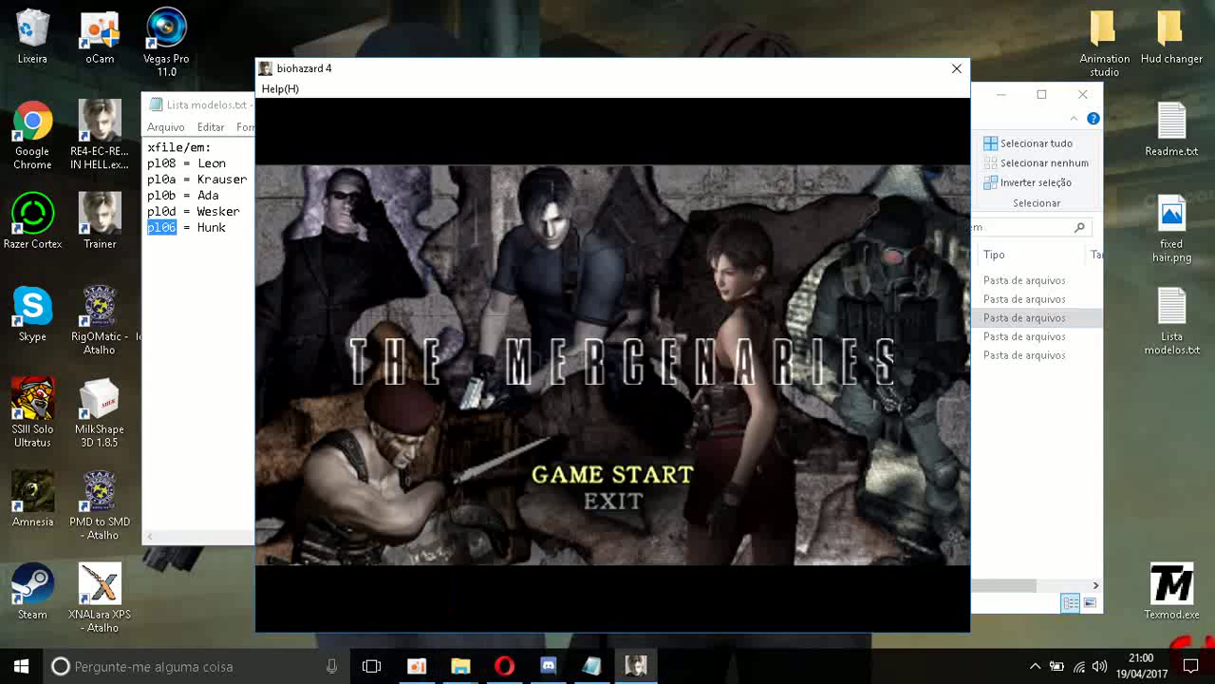
key("Return")
key("Right")
key("Right")
key("Right")
key("Return")
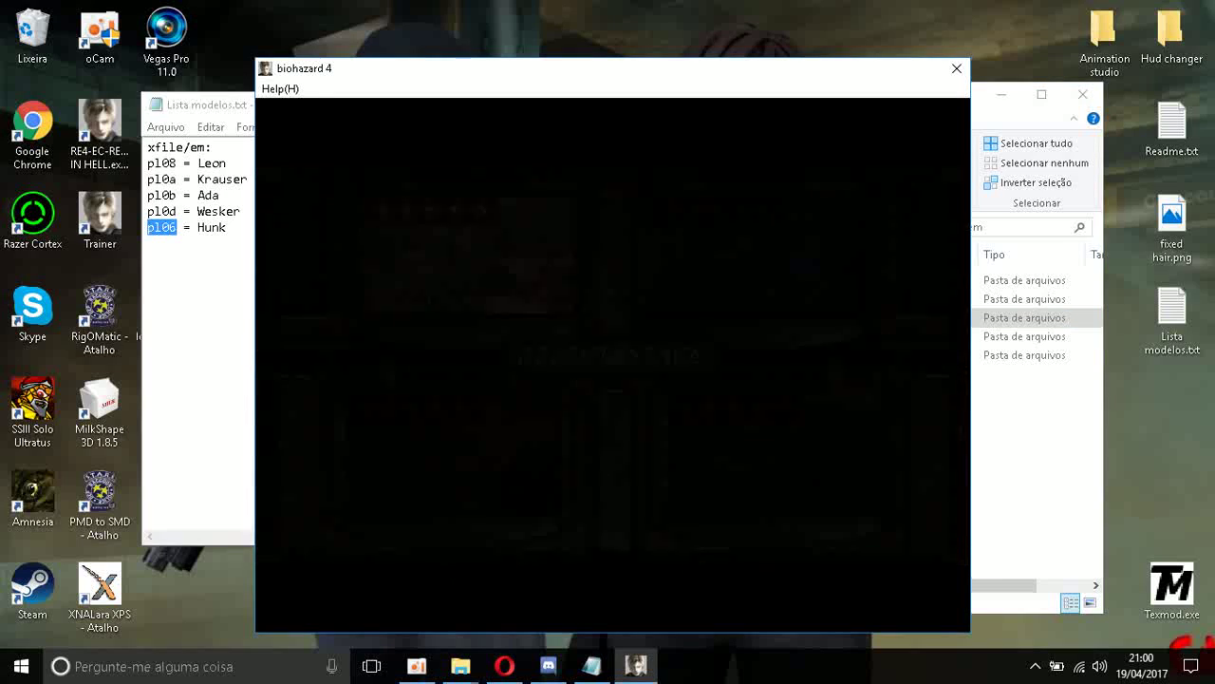
key("Return")
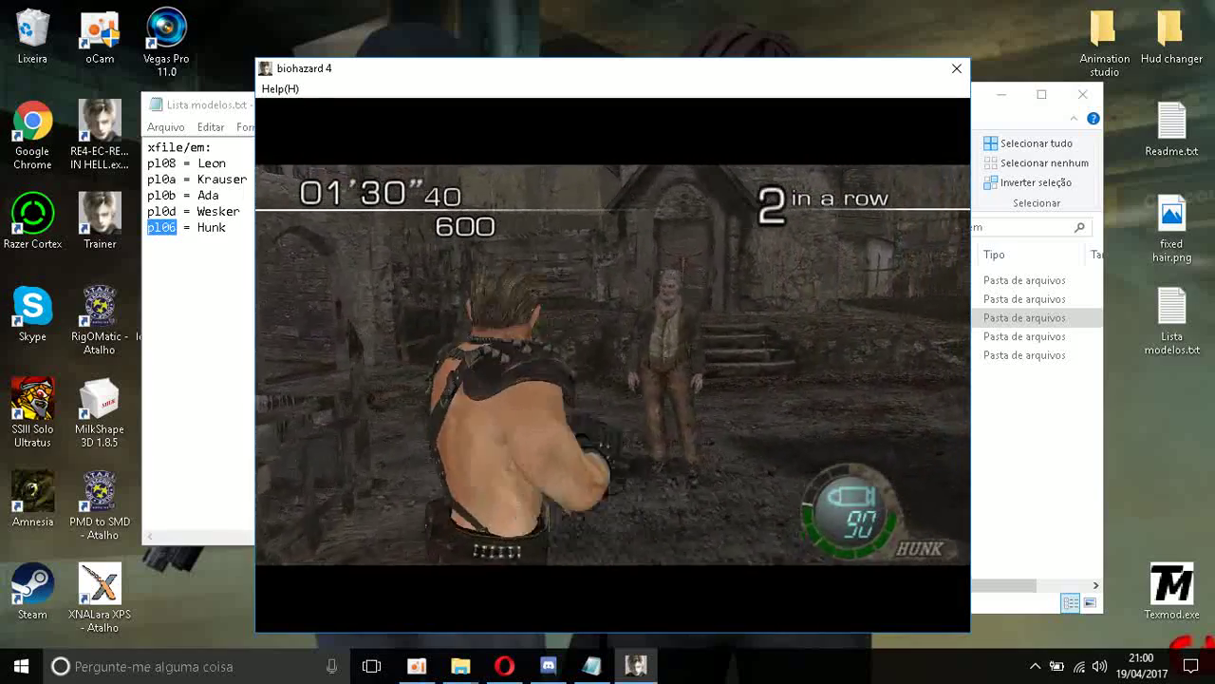
key("Return")
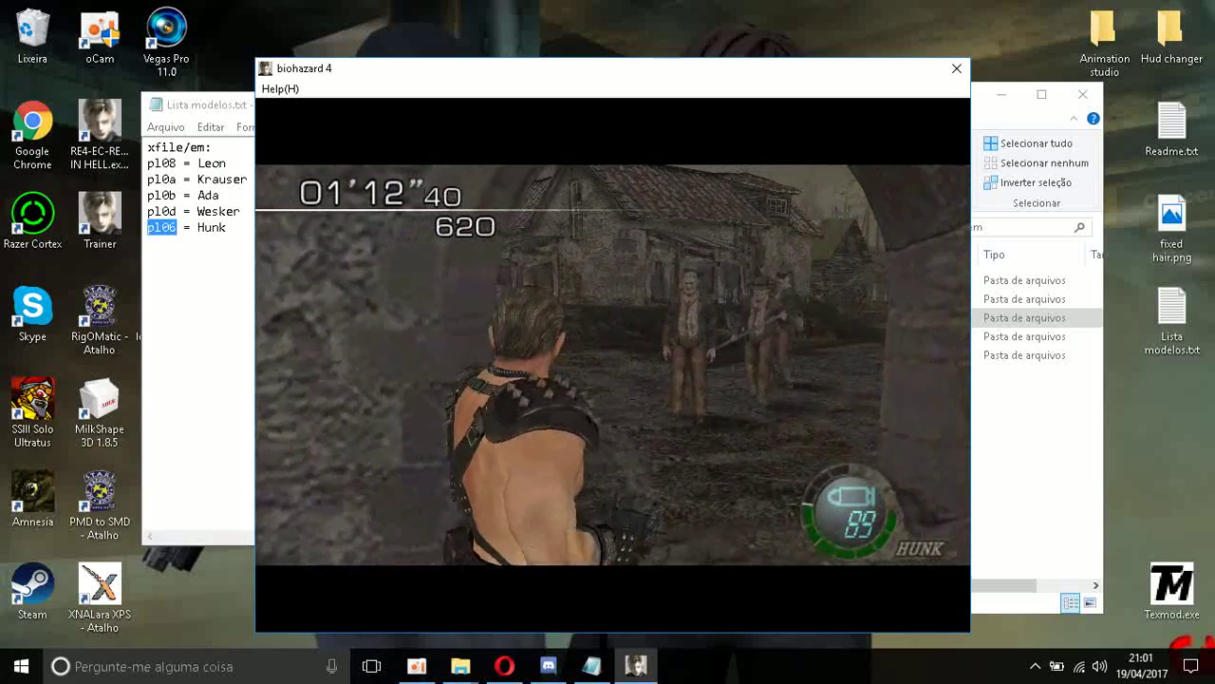
key("Return")
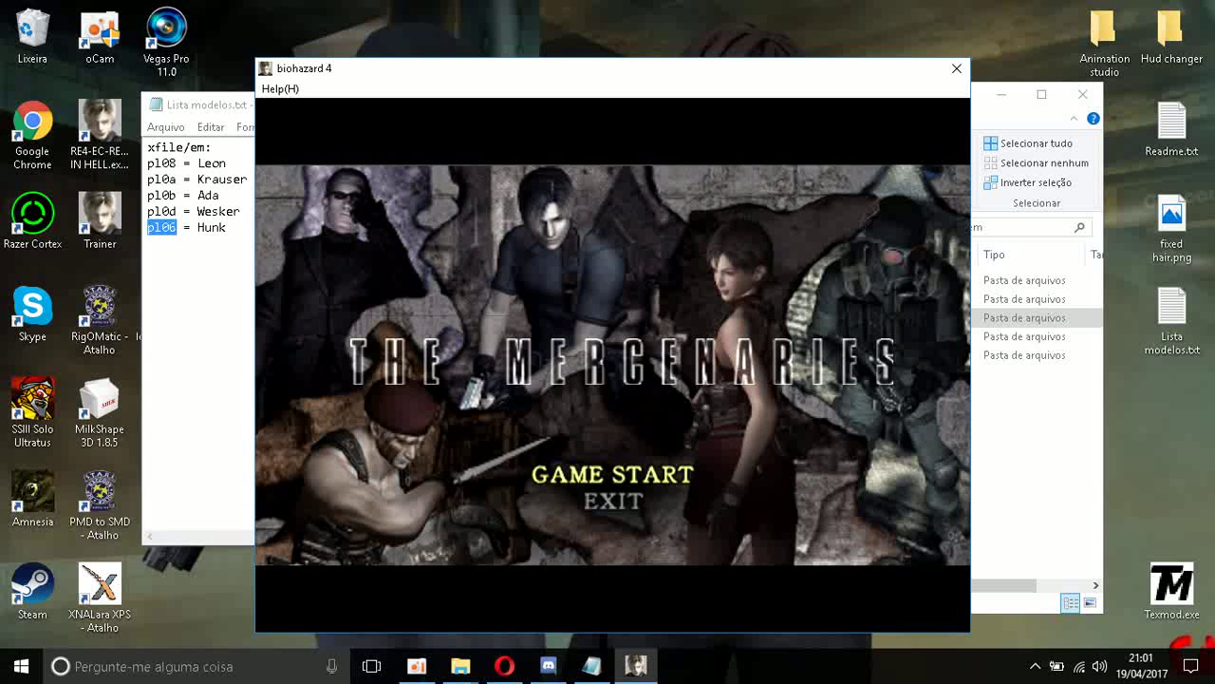
Check Wesker's code in the model list and delete the existing pl0d folder from the em folder
left_click(1036, 446)
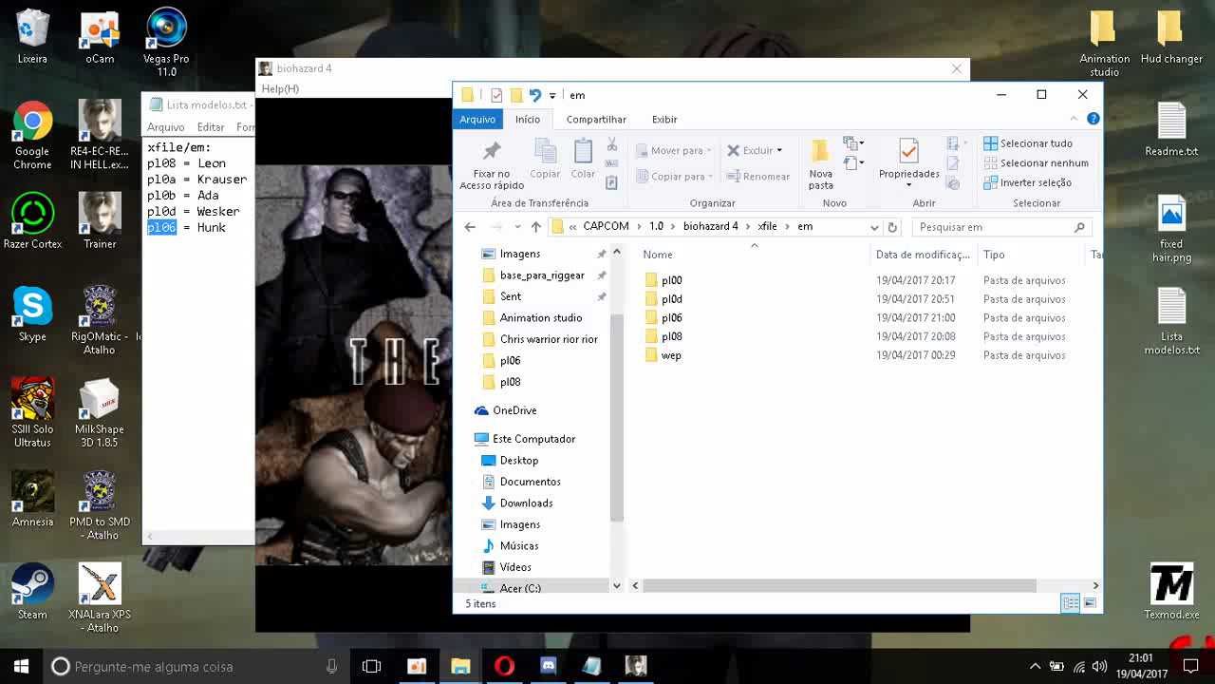
left_click(185, 211)
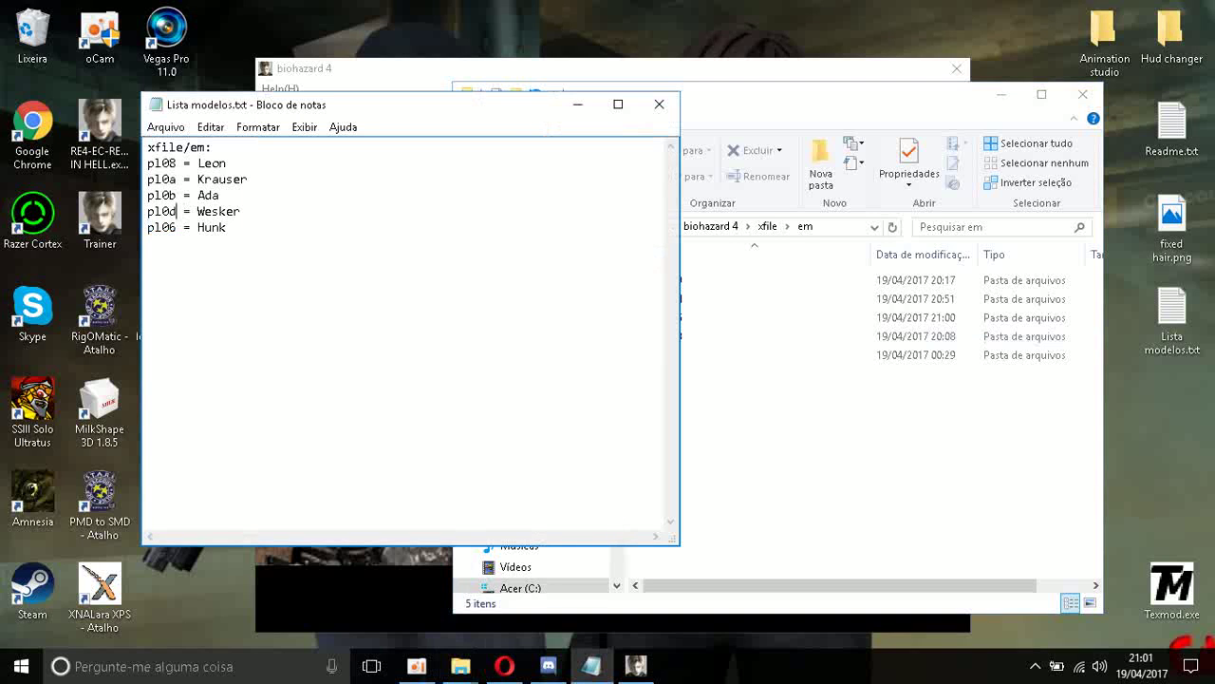
left_click(750, 418)
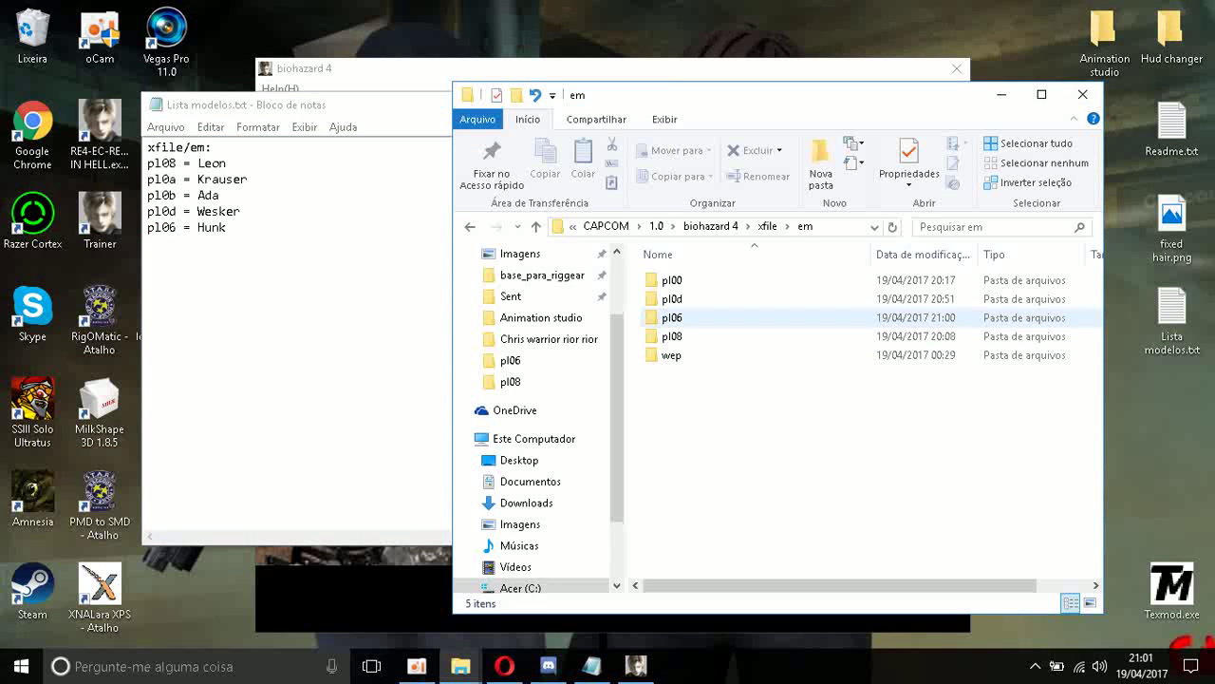
left_click(672, 300)
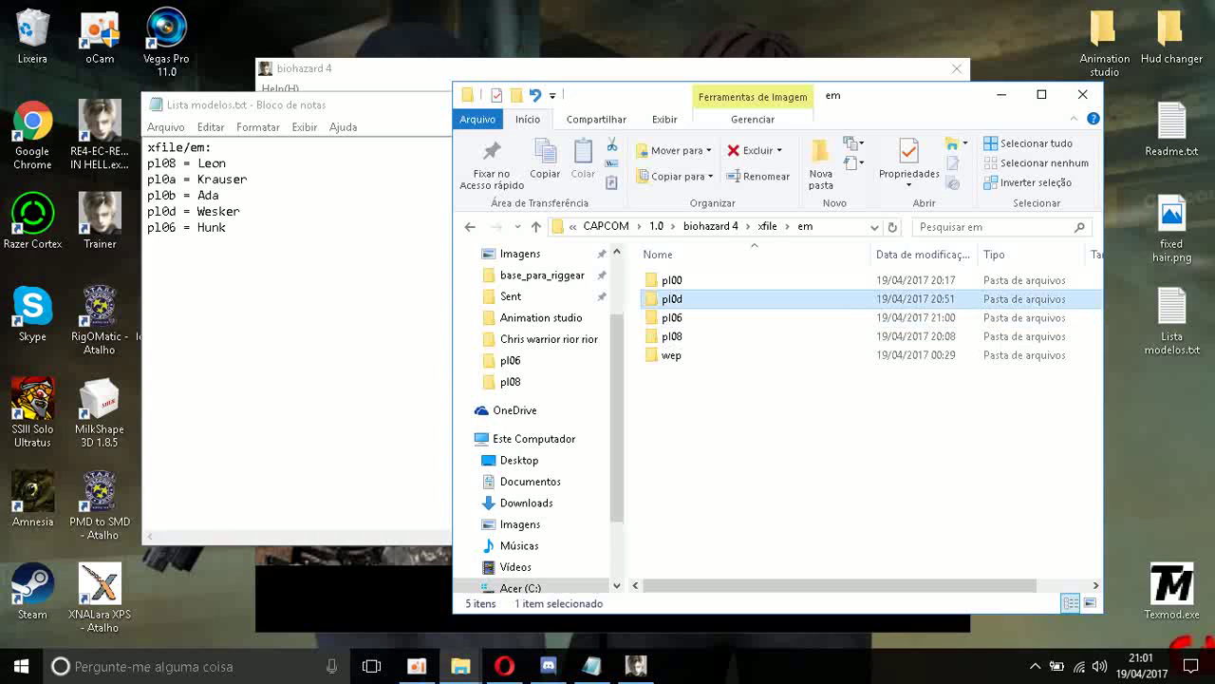
key("Delete")
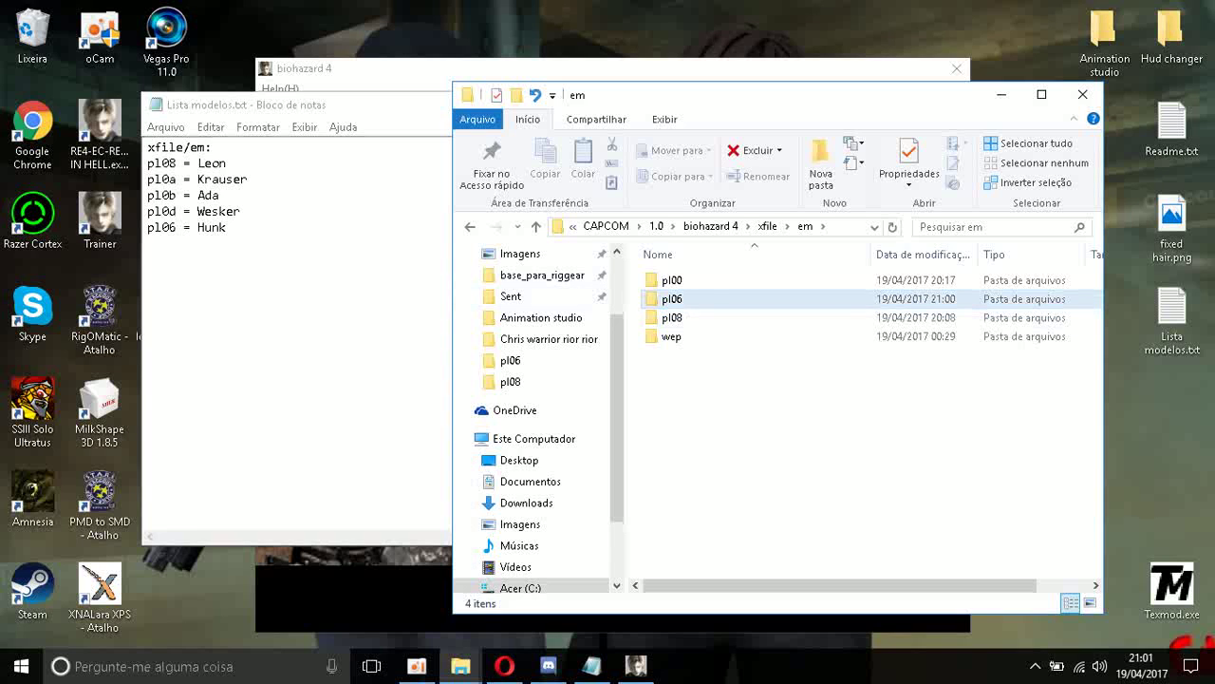
Rename the pl06 folder to pl0d to match Wesker's code and open it
right_click(686, 302)
left_click(672, 299)
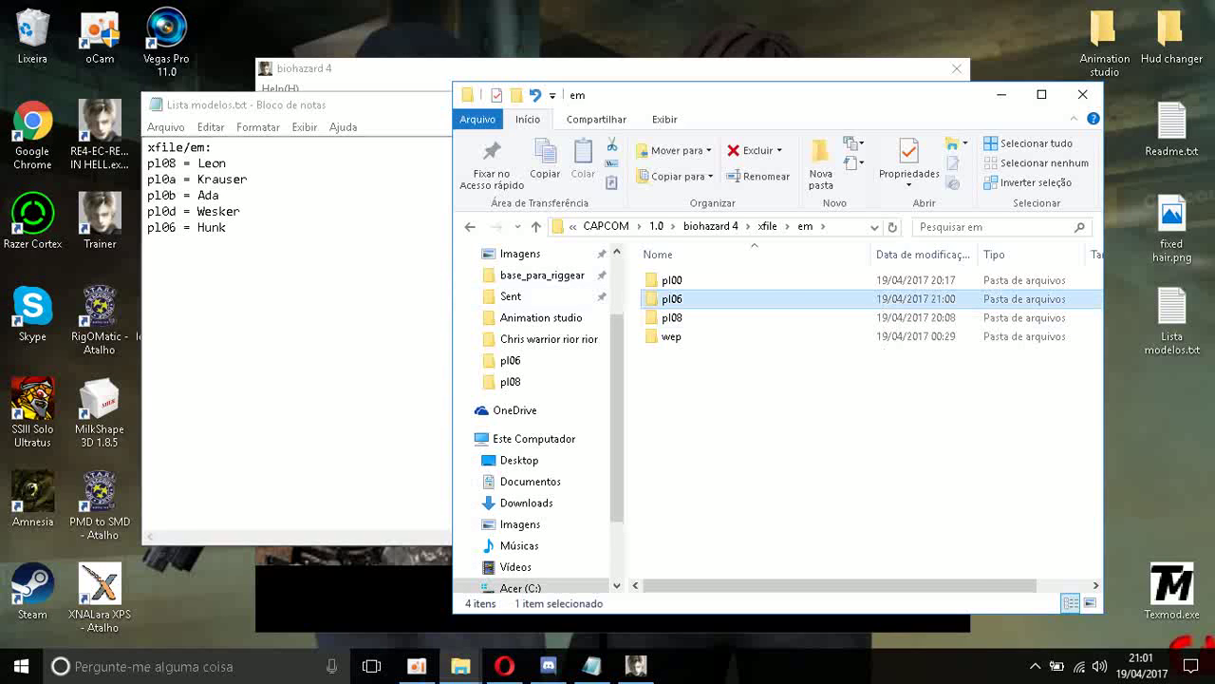
right_click(672, 299)
left_click(728, 609)
left_click(686, 299)
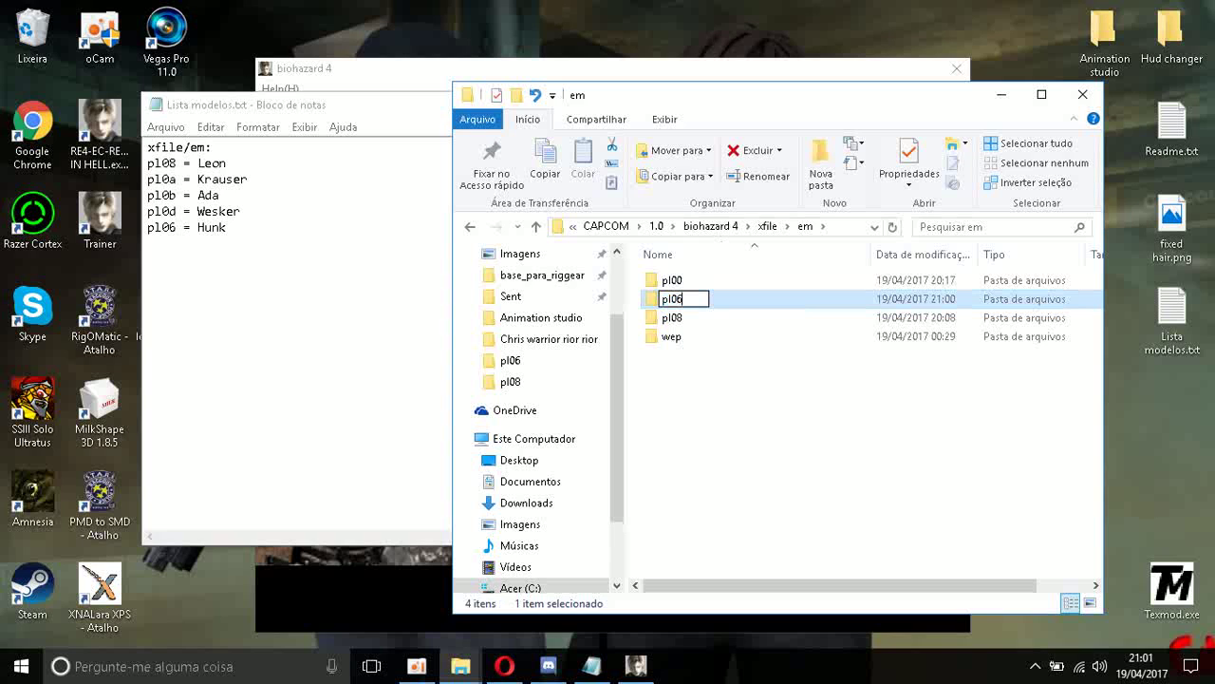
key("BackSpace")
type("d")
key("Return")
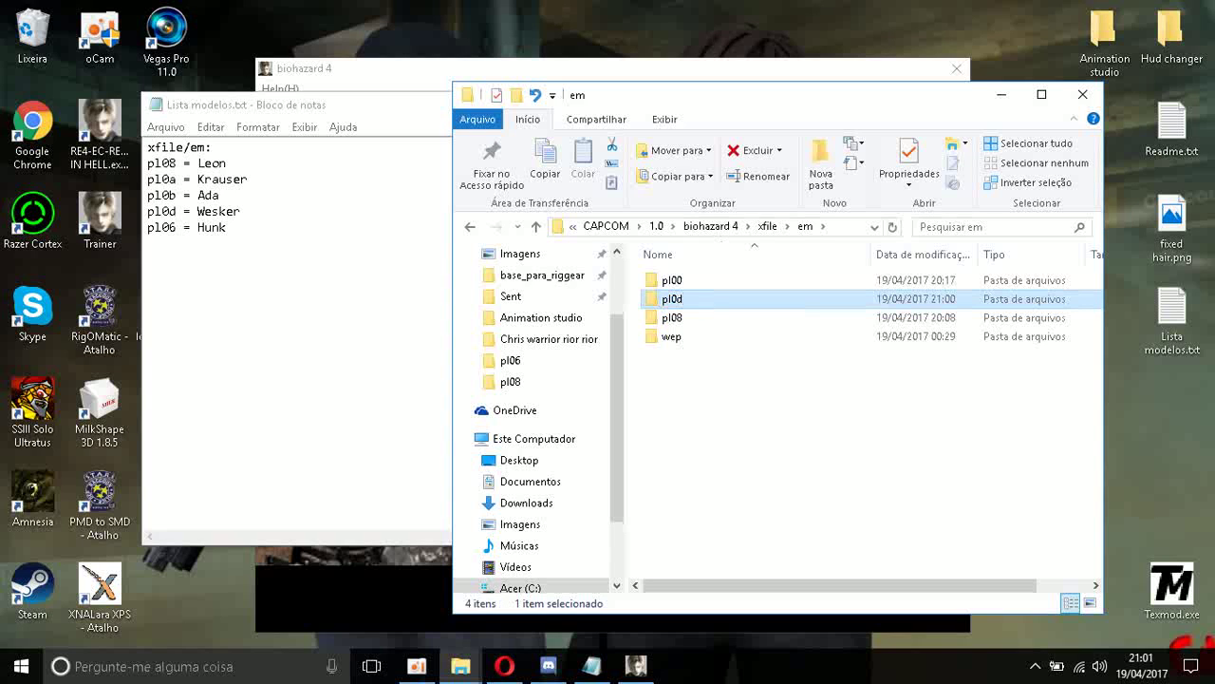
key("Return")
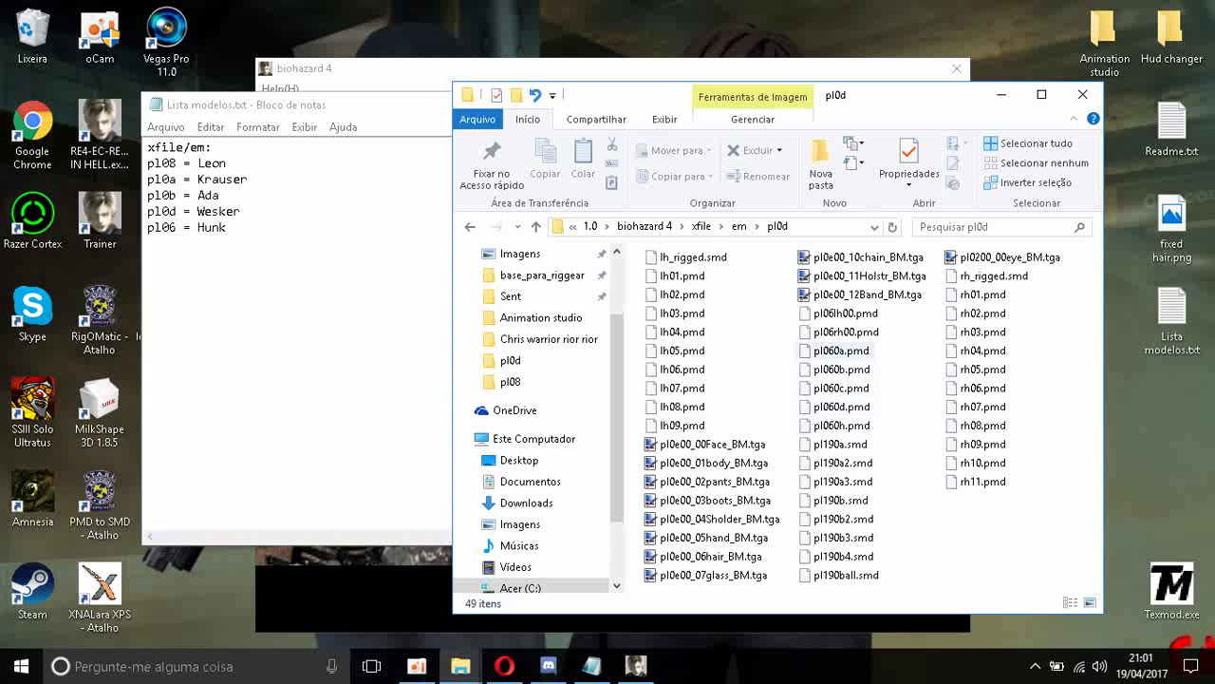
Rename pl060a.pmd in the pl0d folder to pl0d0a.pmd
right_click(841, 351)
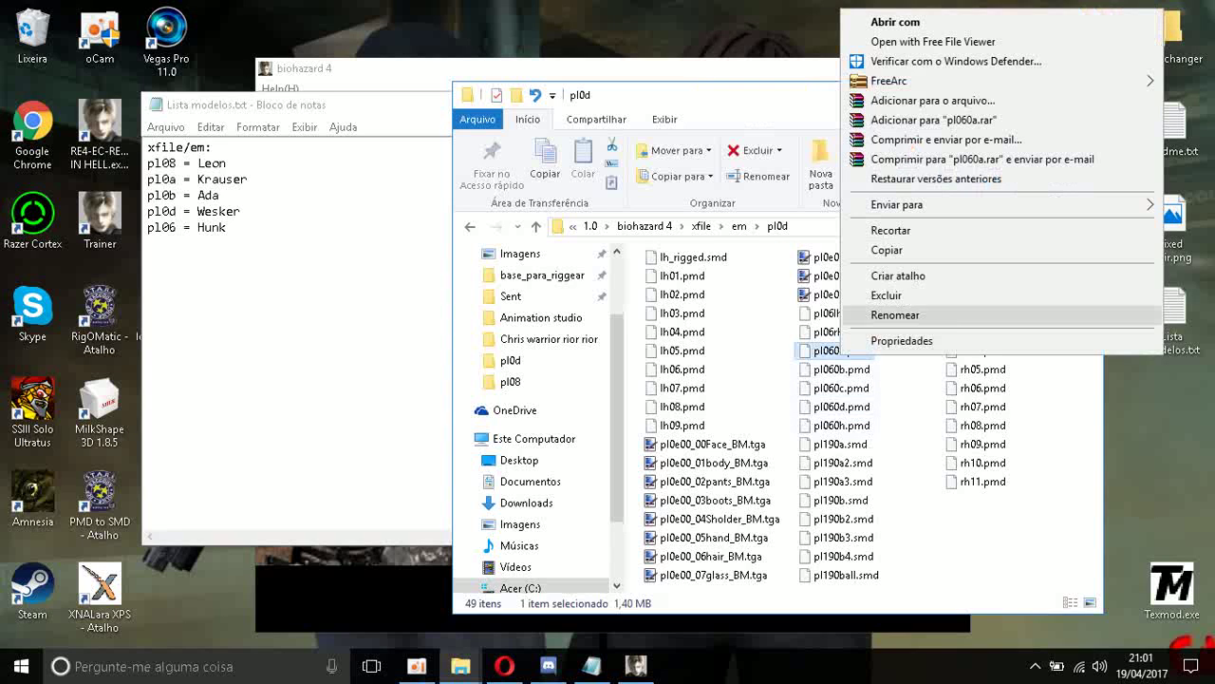
left_click(895, 315)
left_click(834, 350)
key("BackSpace")
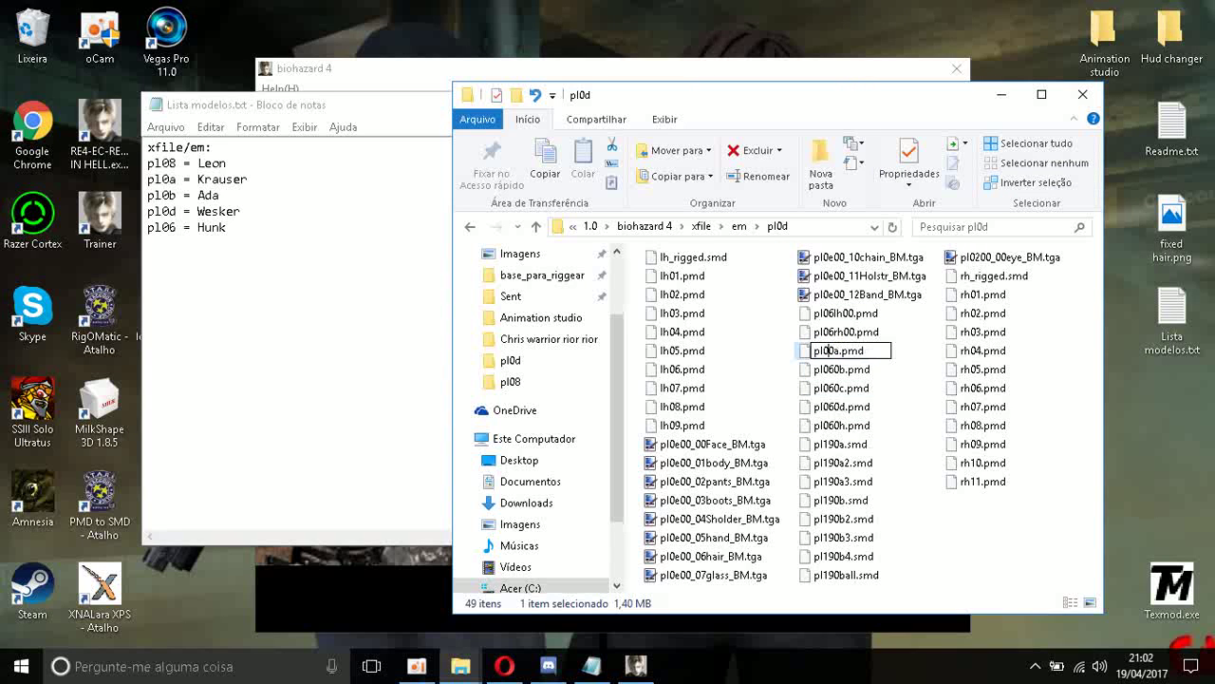
type("d")
key("Return")
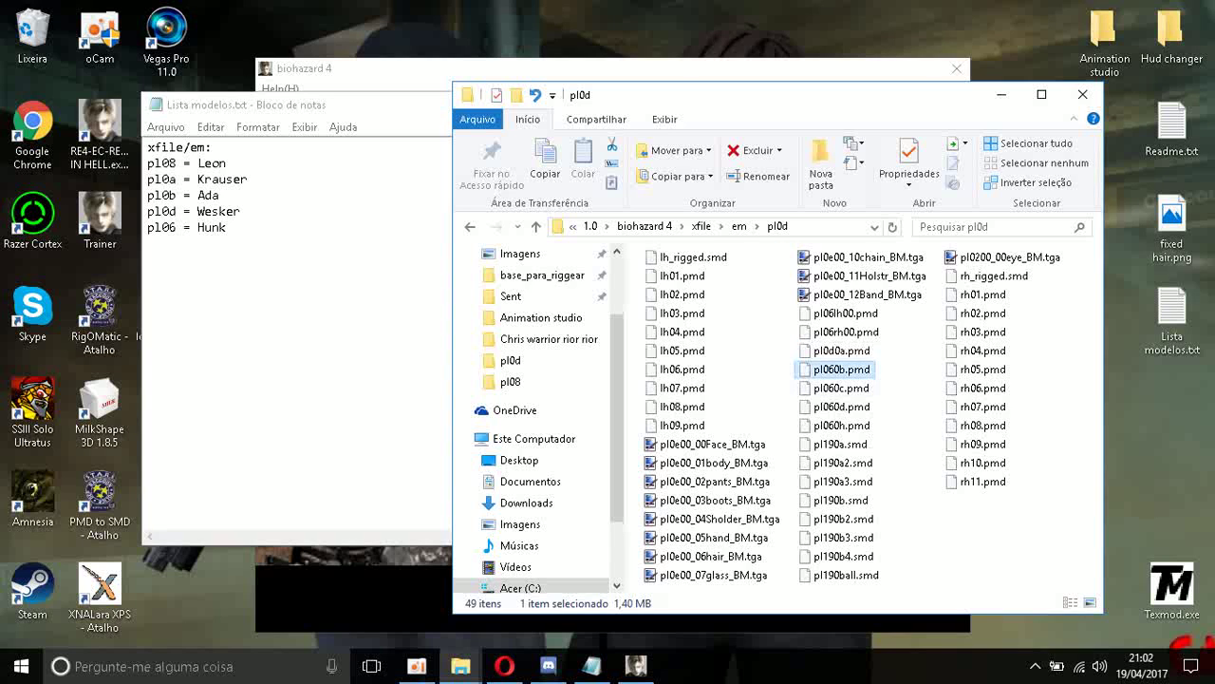
Rename pl060b.pmd in the pl0d folder to pl0d0b.pmd
right_click(826, 367)
left_click(879, 320)
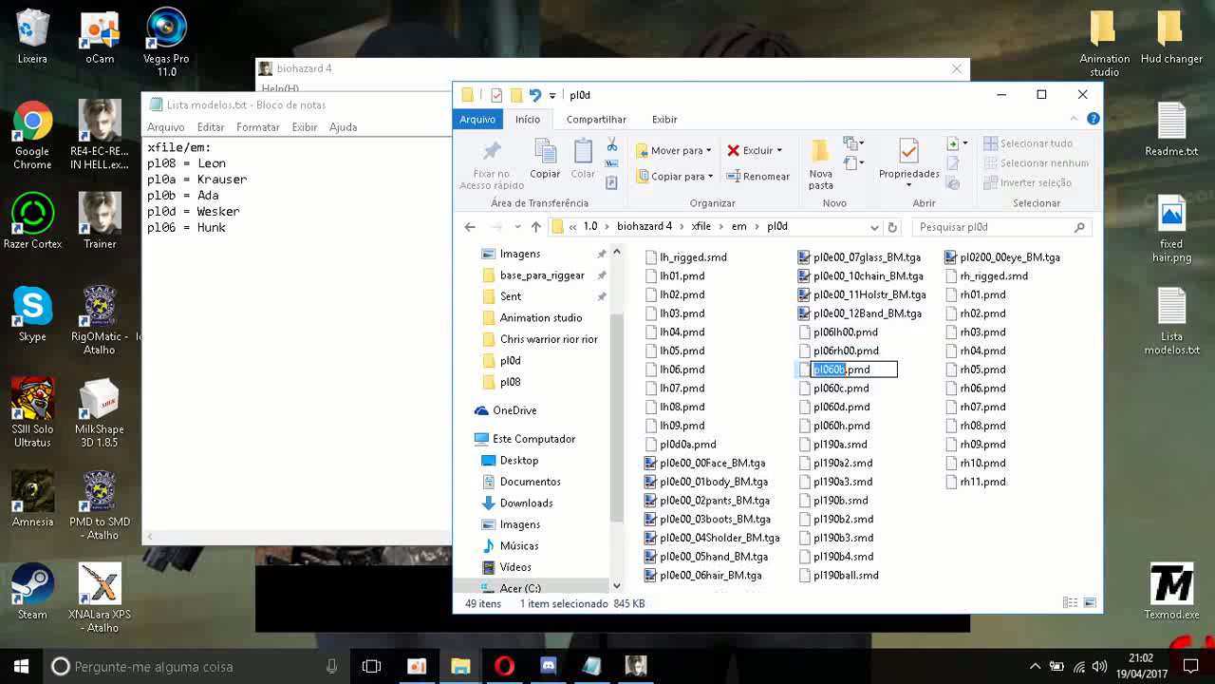
left_click(834, 369)
key("BackSpace")
type("d")
Rename pl060c.pmd in the pl0d folder to pl0d0c.pmd
left_click(841, 389)
right_click(830, 389)
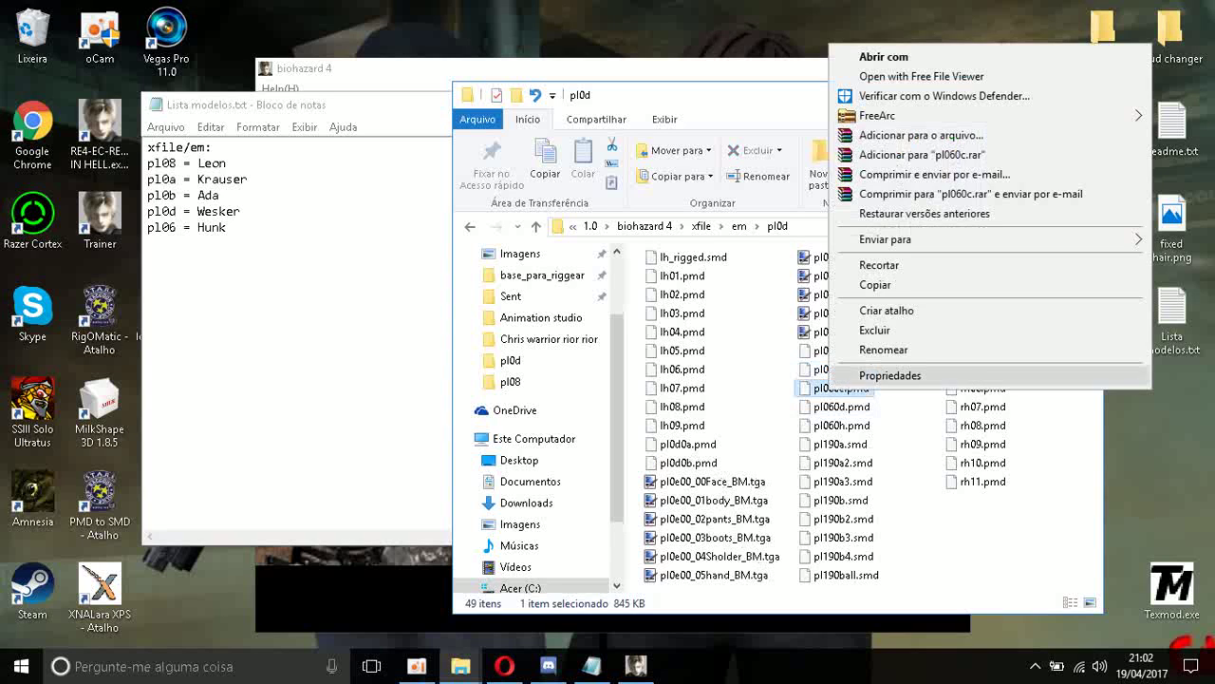
left_click(892, 348)
left_click(834, 387)
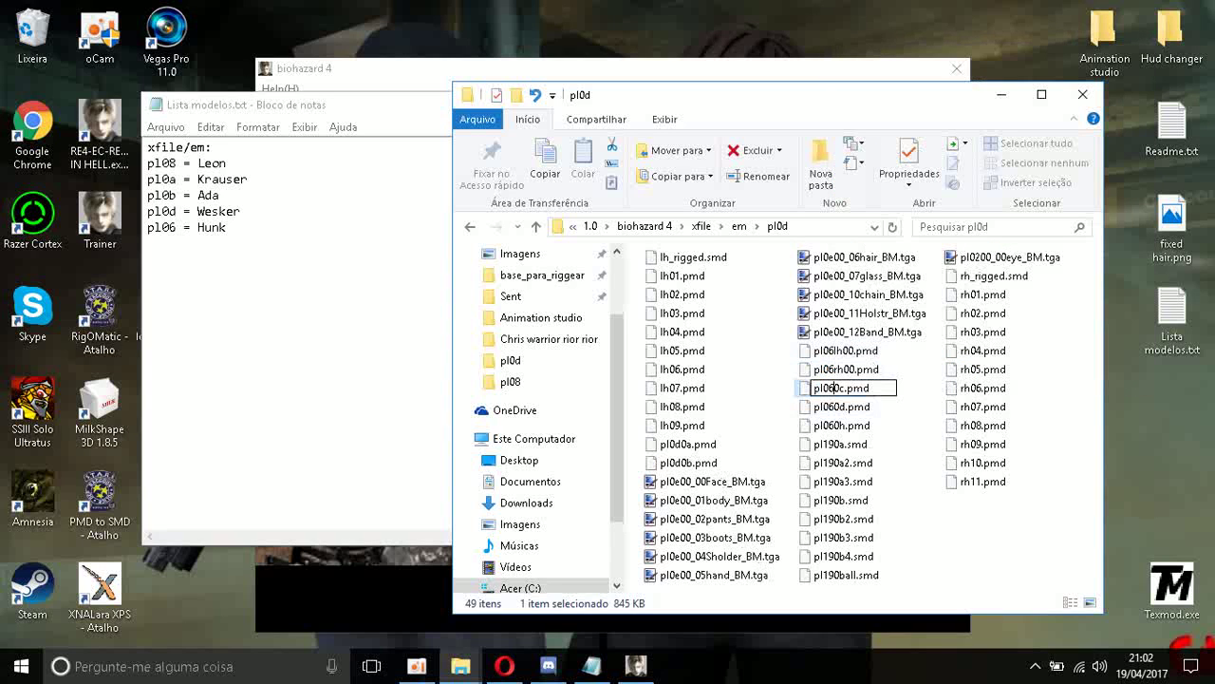
key("BackSpace")
type("d")
Rename pl060d.pmd in the pl0d folder to pl0d0d.pmd
left_click(840, 406)
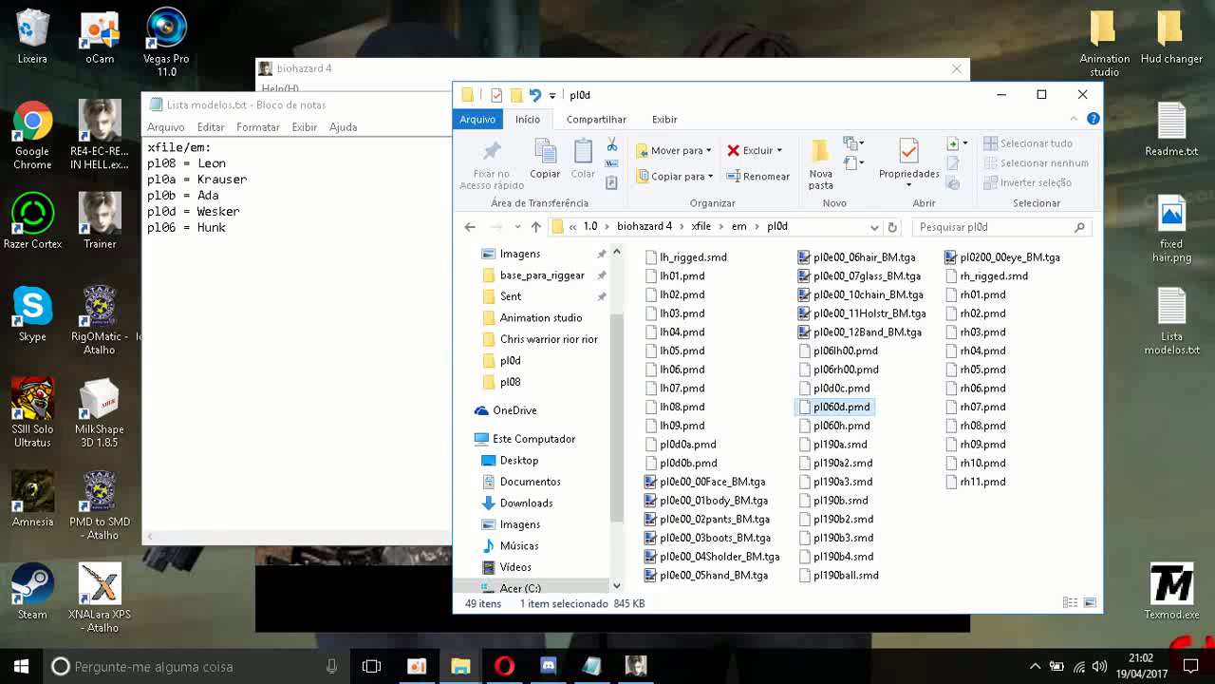
right_click(833, 407)
left_click(892, 364)
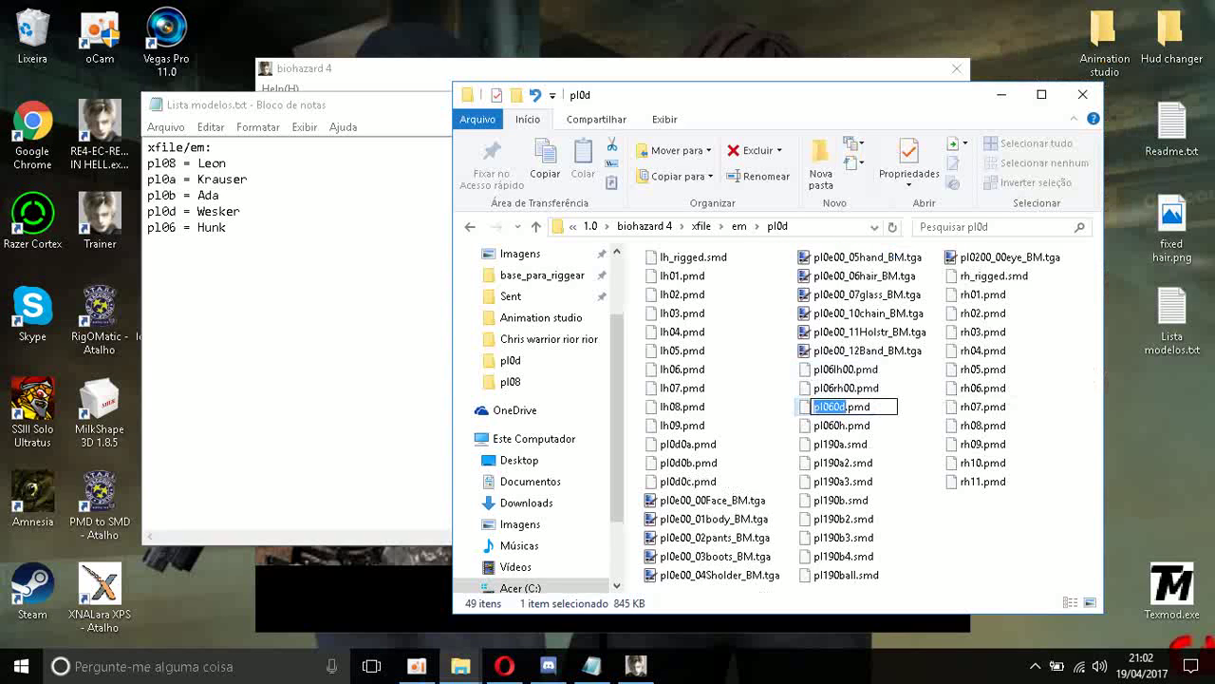
left_click(832, 407)
type("d")
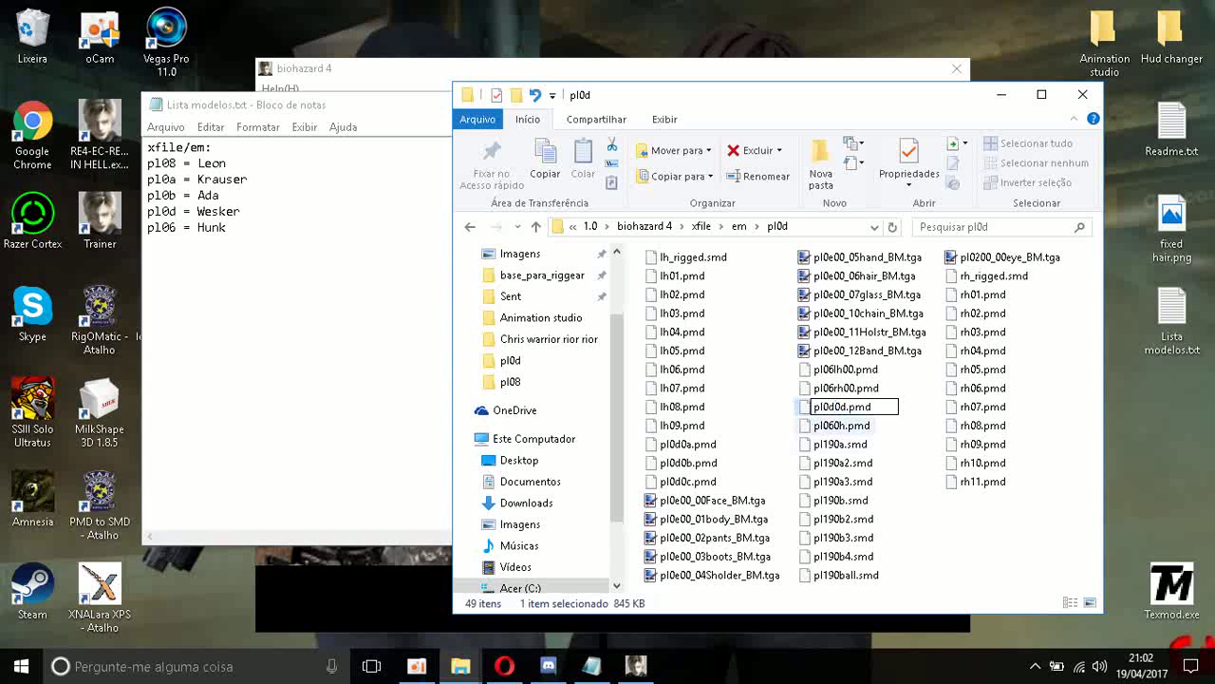
Rename pl060h.pmd in the pl0d folder to pl0d0h.pmd
left_click(833, 425)
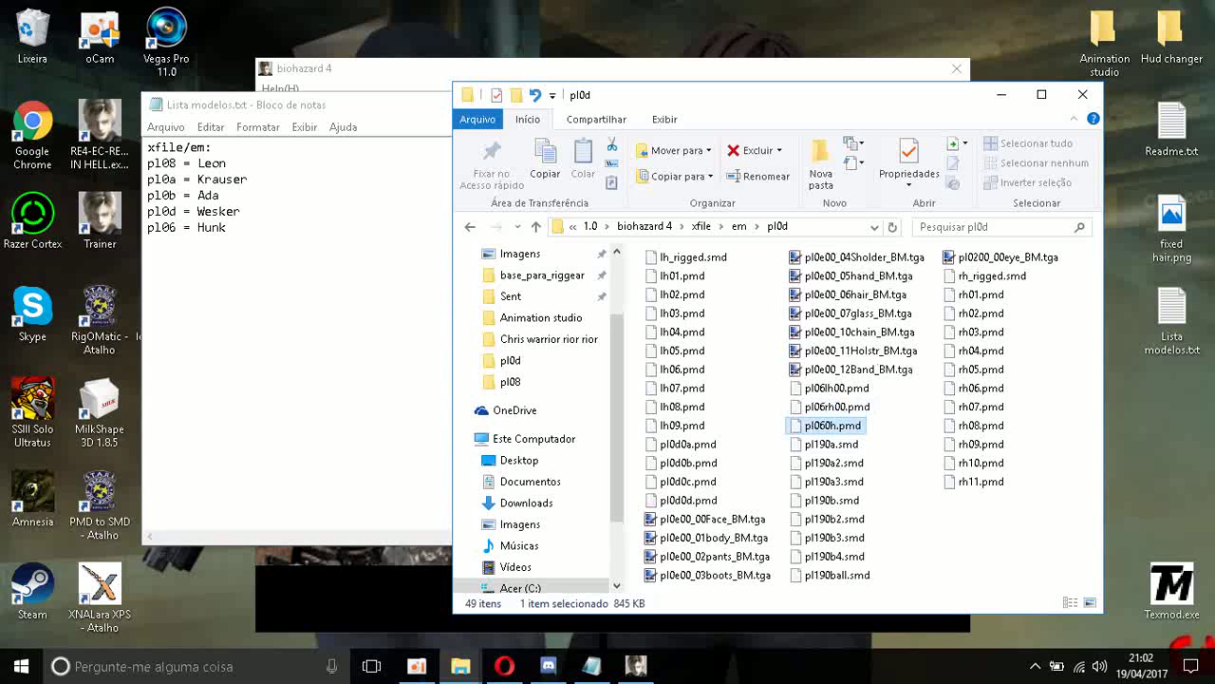
right_click(845, 425)
left_click(903, 389)
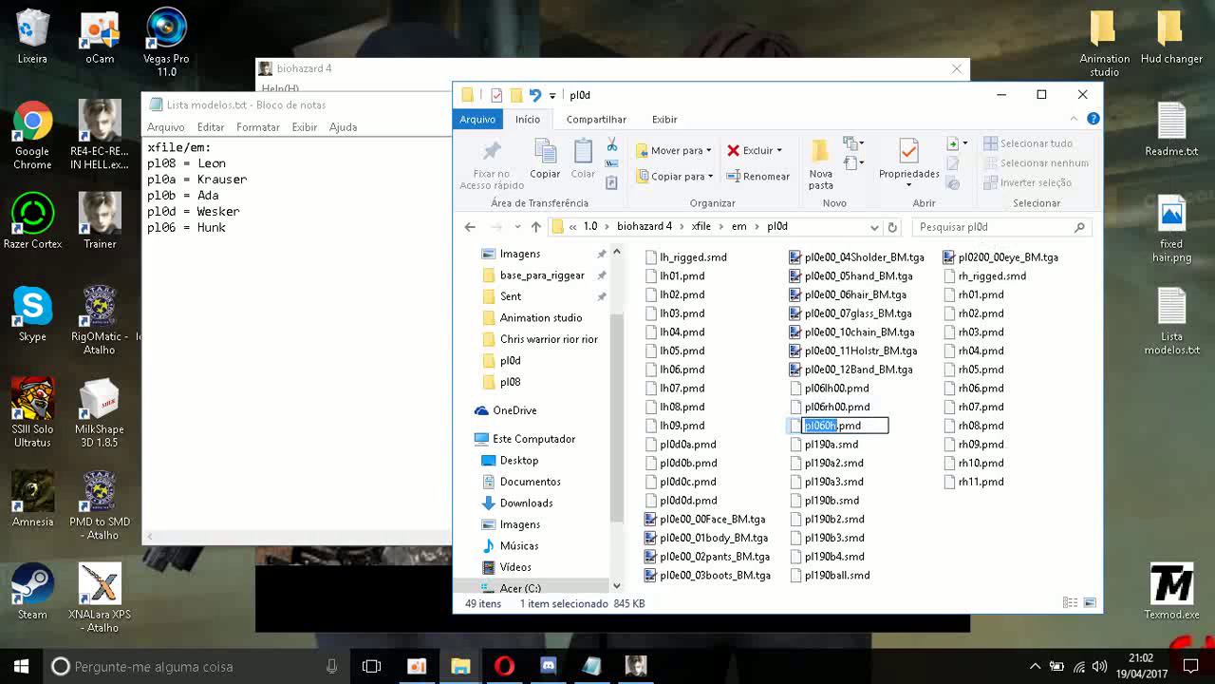
left_click(821, 425)
type("d")
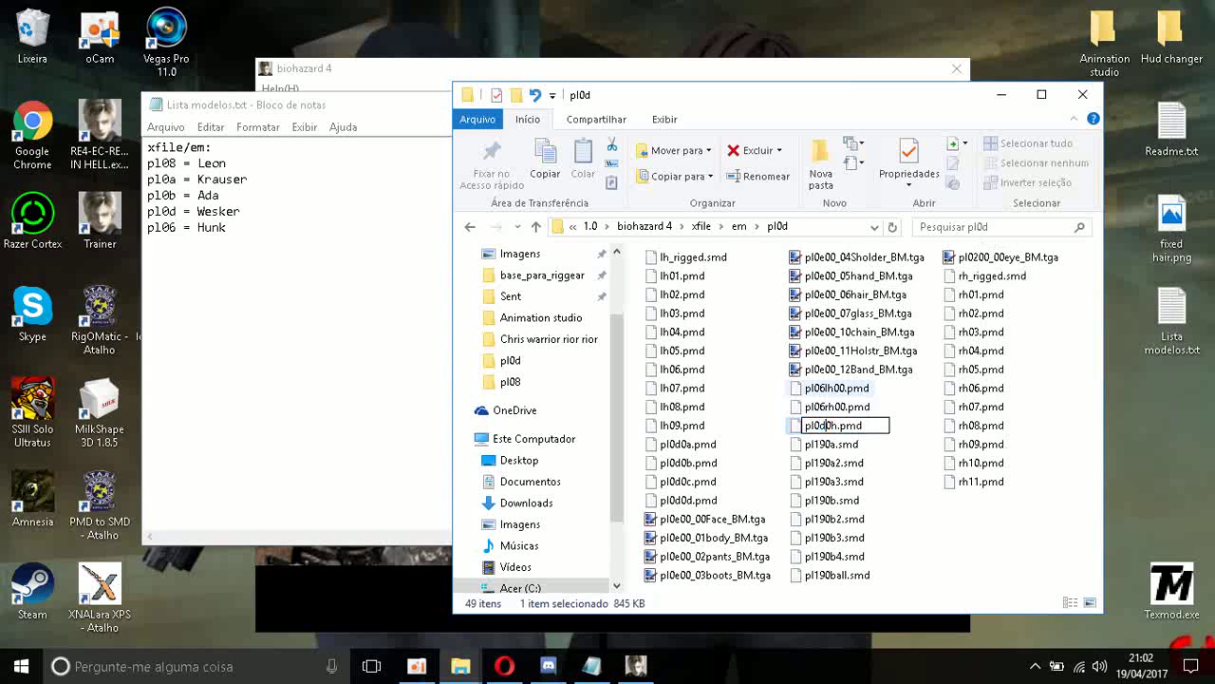
Rename the left-hand model file pl06lh00.pmd in the pl0d folder to pl0dlh00.pmd
left_click(835, 387)
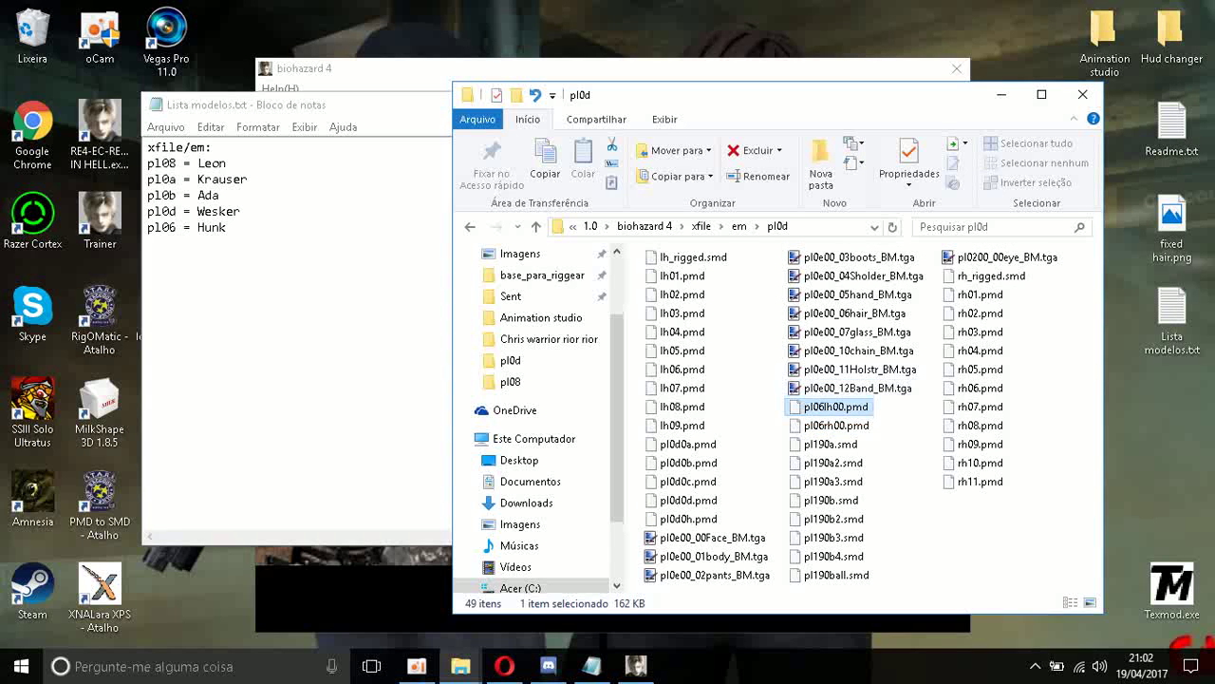
right_click(833, 404)
left_click(885, 363)
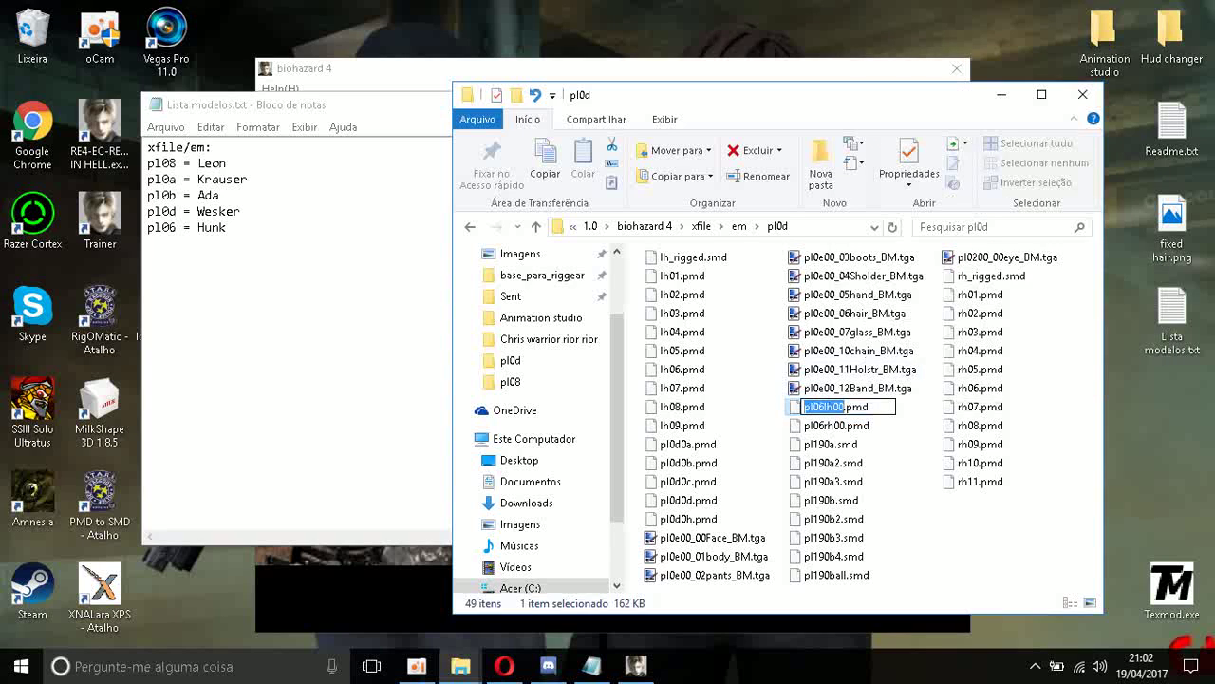
left_click(825, 407)
key("BackSpace")
type("d")
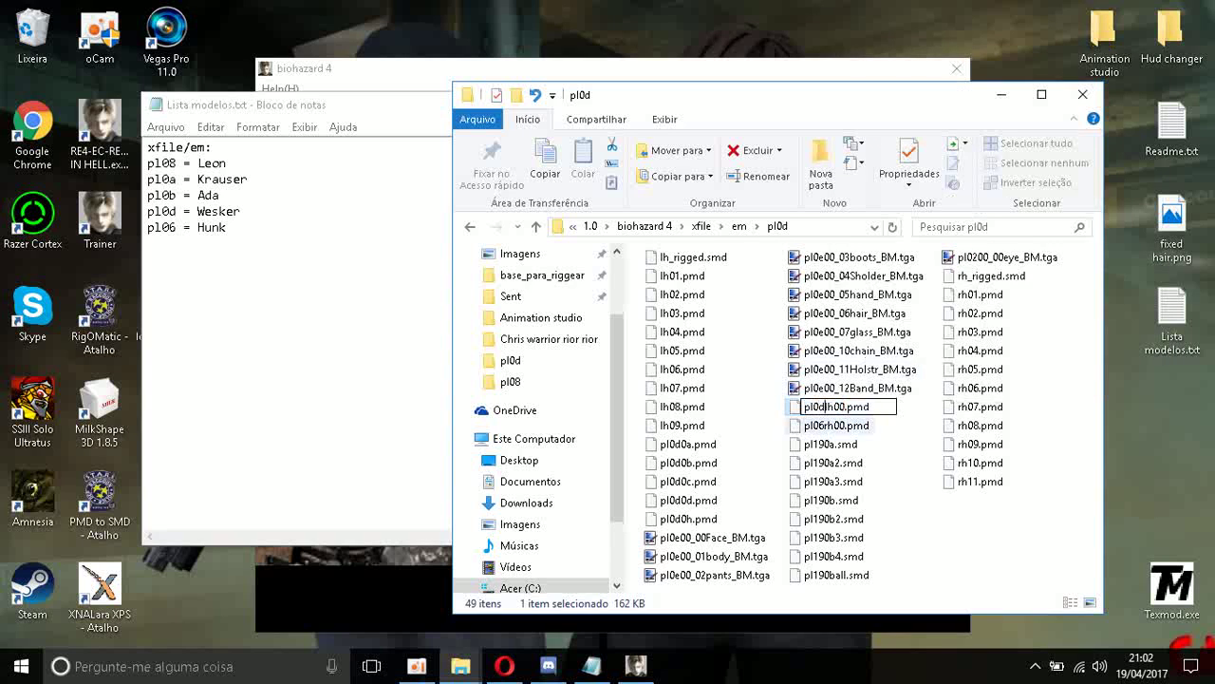
Rename the right-hand model file pl06rh00.pmd in the pl0d folder to pl0drh00.pmd
left_click(833, 425)
right_click(833, 425)
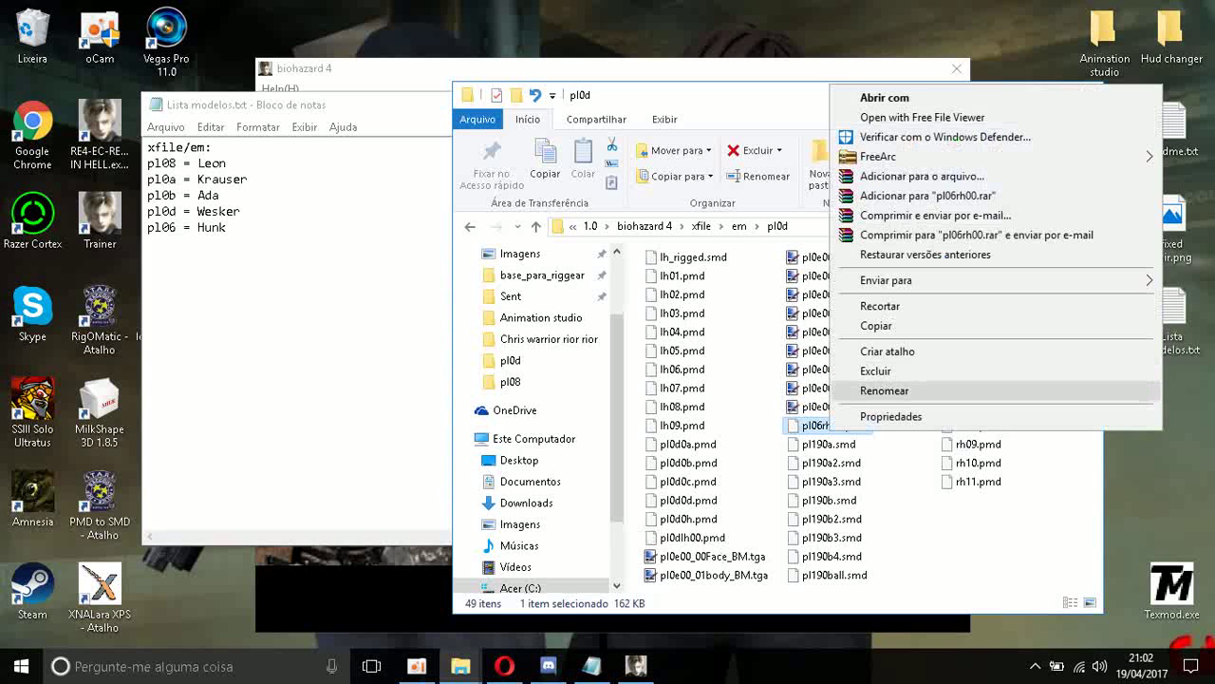
left_click(896, 387)
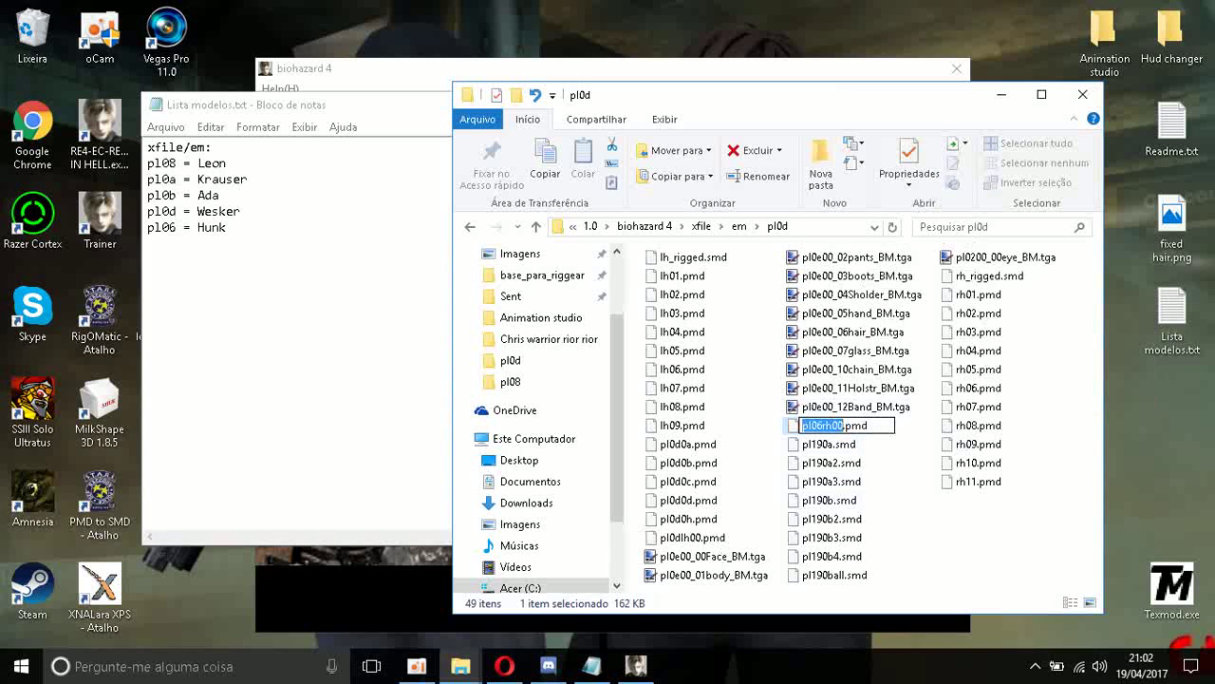
left_click(823, 425)
key("BackSpace")
type("d")
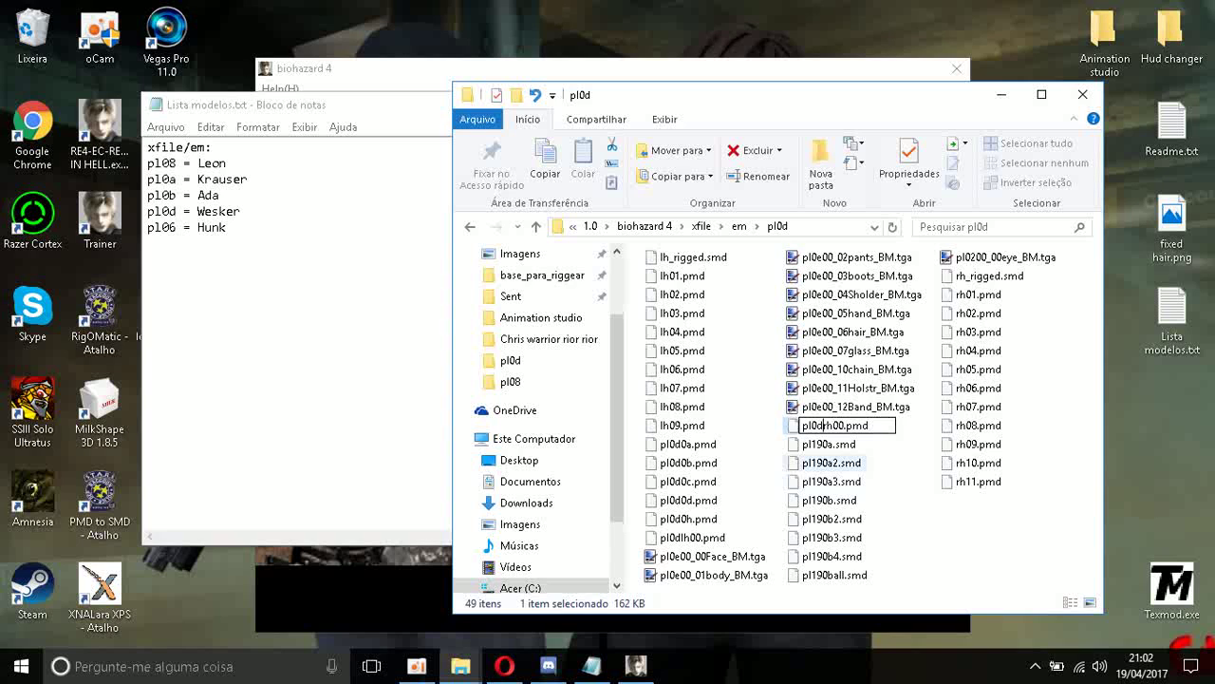
left_click(832, 463)
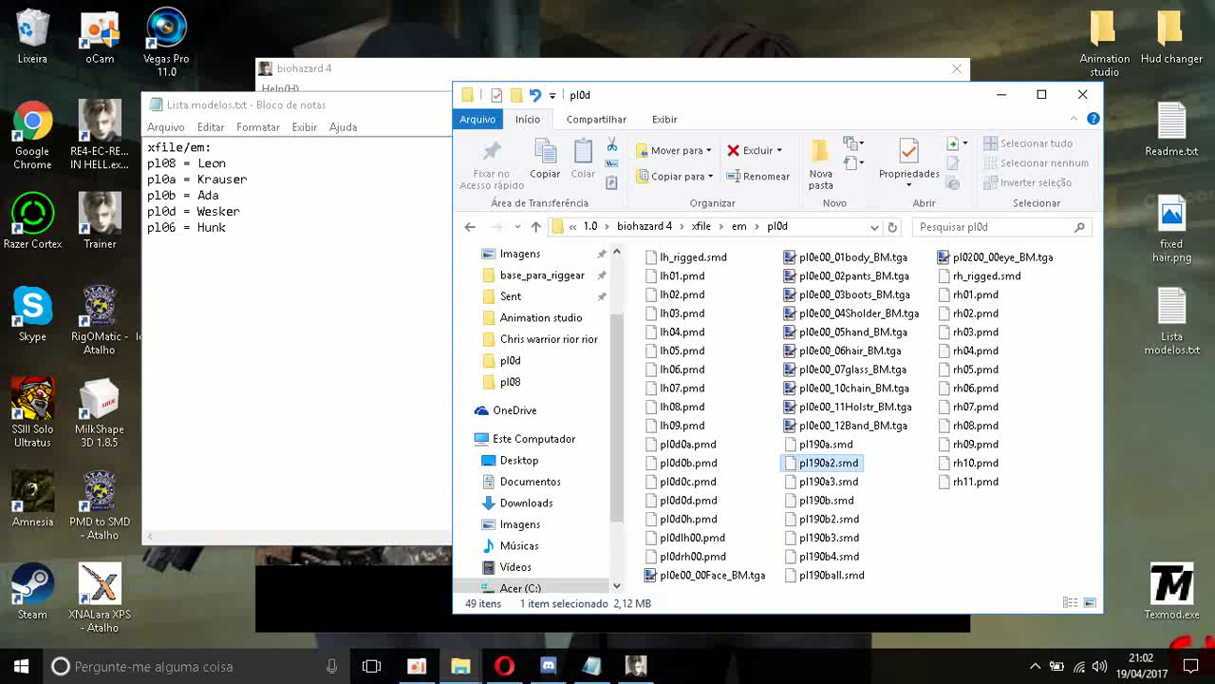
Switch to the biohazard 4 game and highlight Albert Wesker on the Select Player screen
key("alt+Tab")
key("Return")
key("Right")
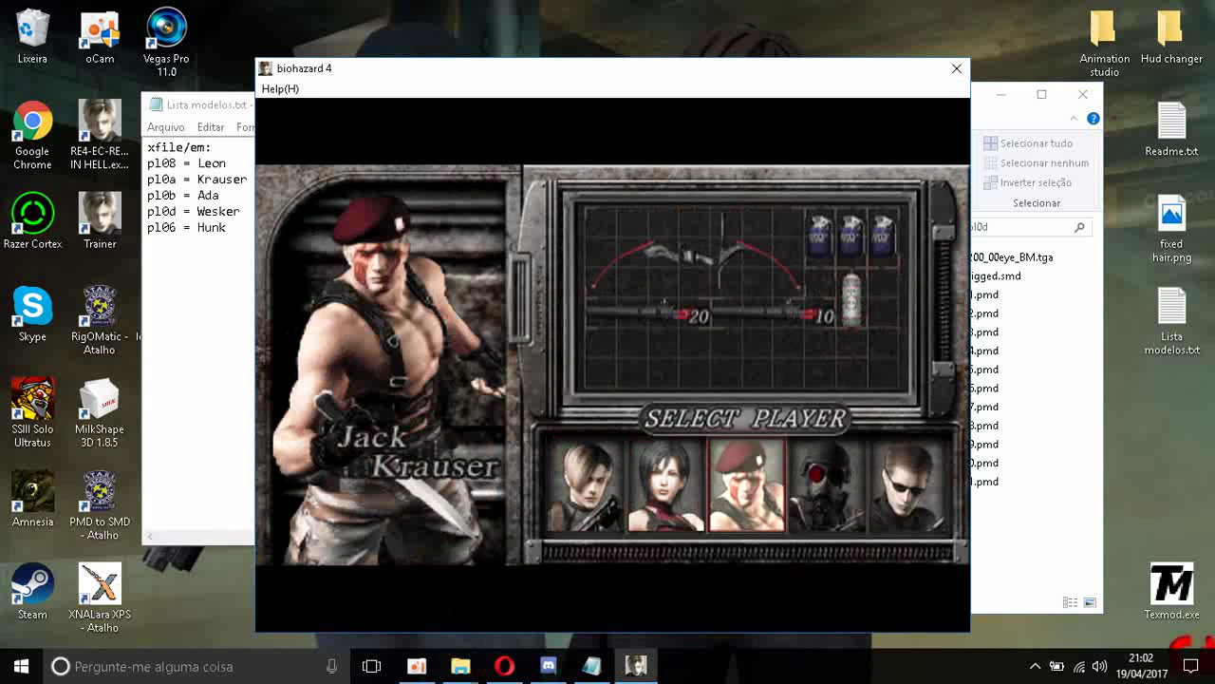
key("Right")
key("Right")
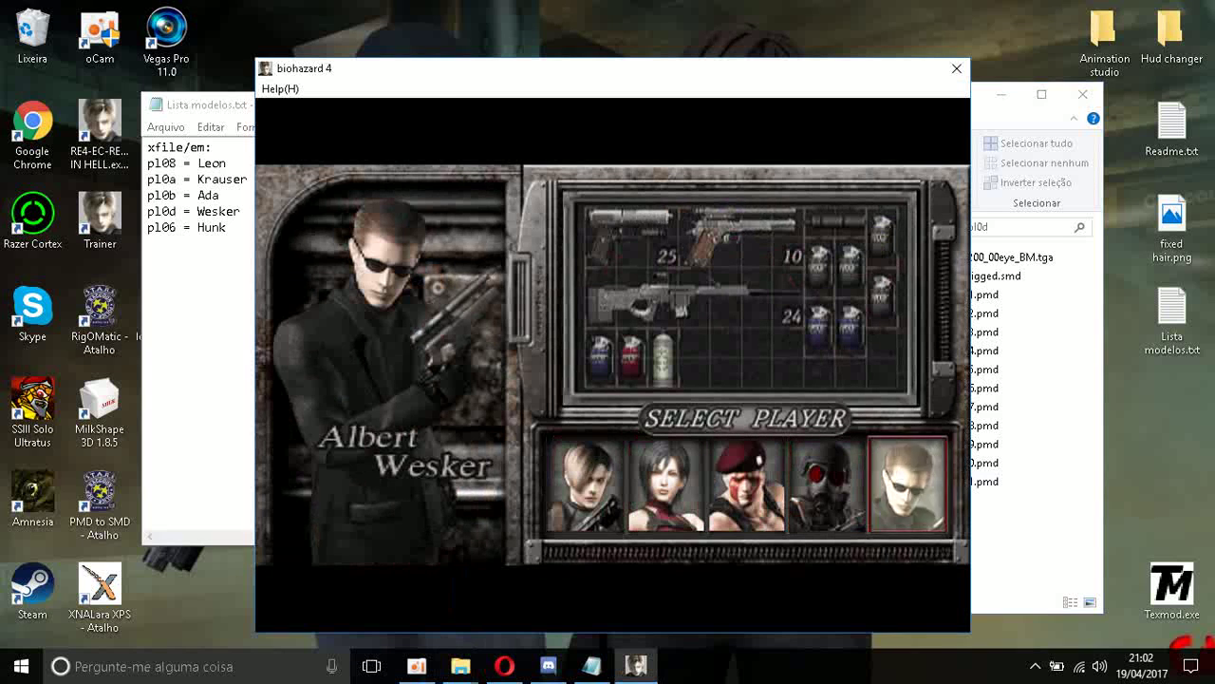
Go back to the em folder in File Explorer, and start the first Mercenaries stage as Wesker in the biohazard 4 game
key("alt+Tab")
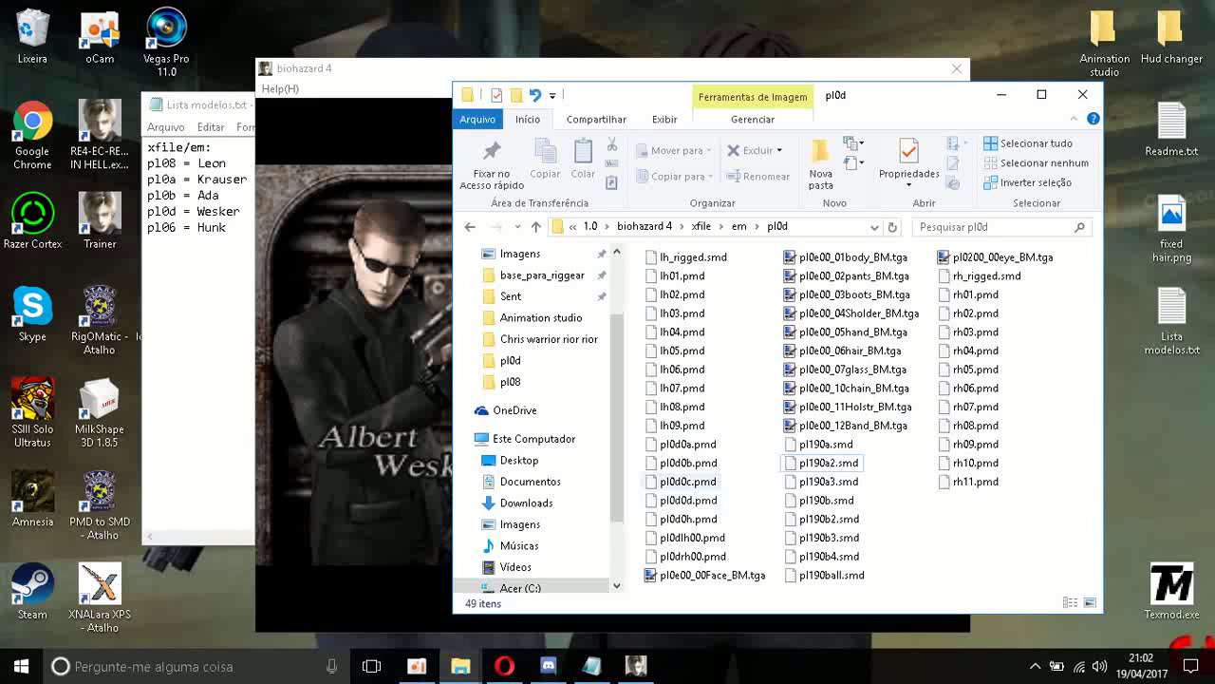
left_click(739, 227)
key("alt+Tab")
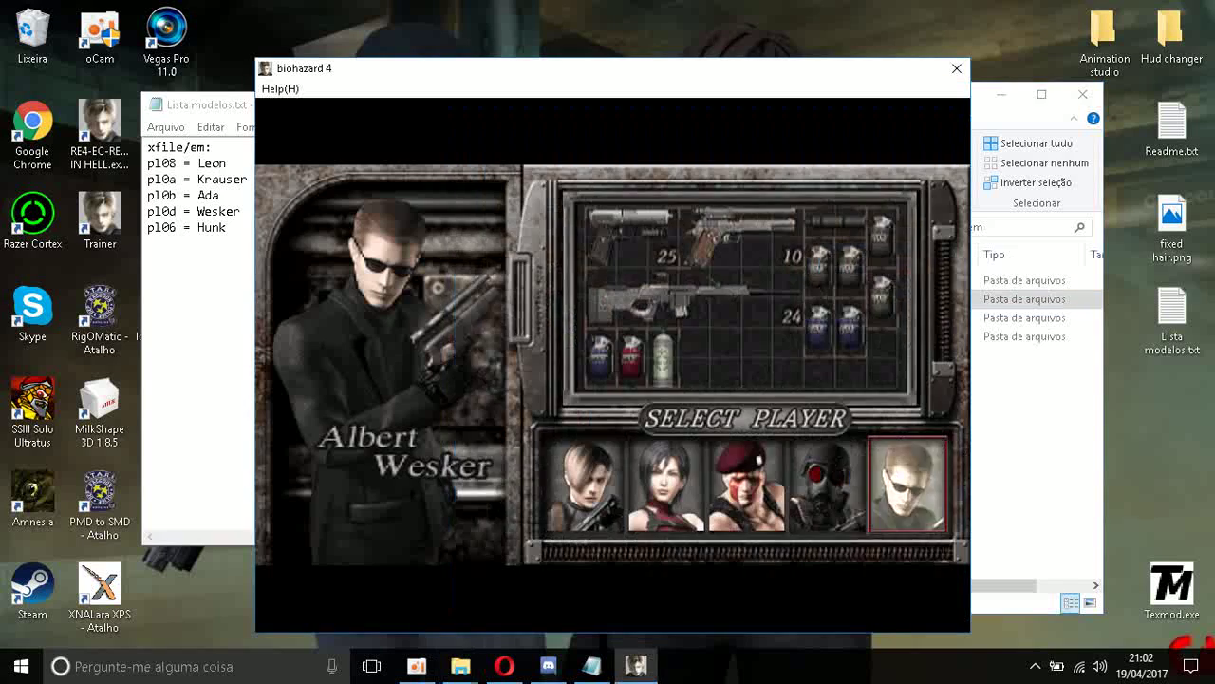
key("Return")
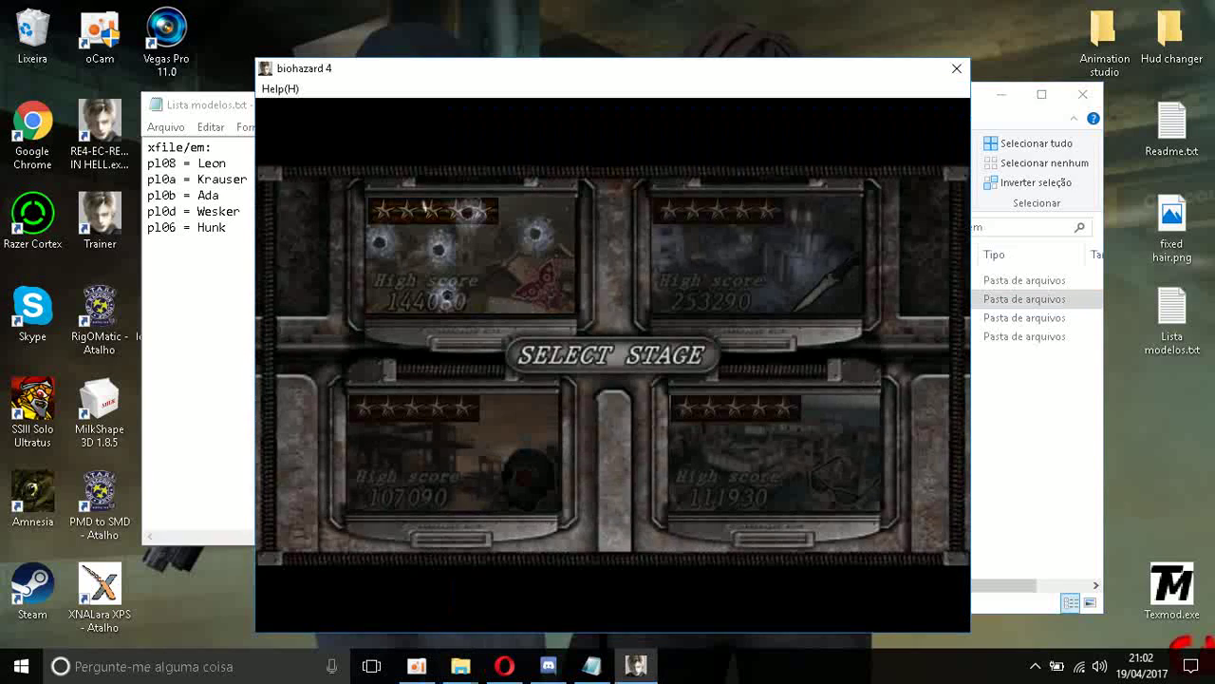
key("Return")
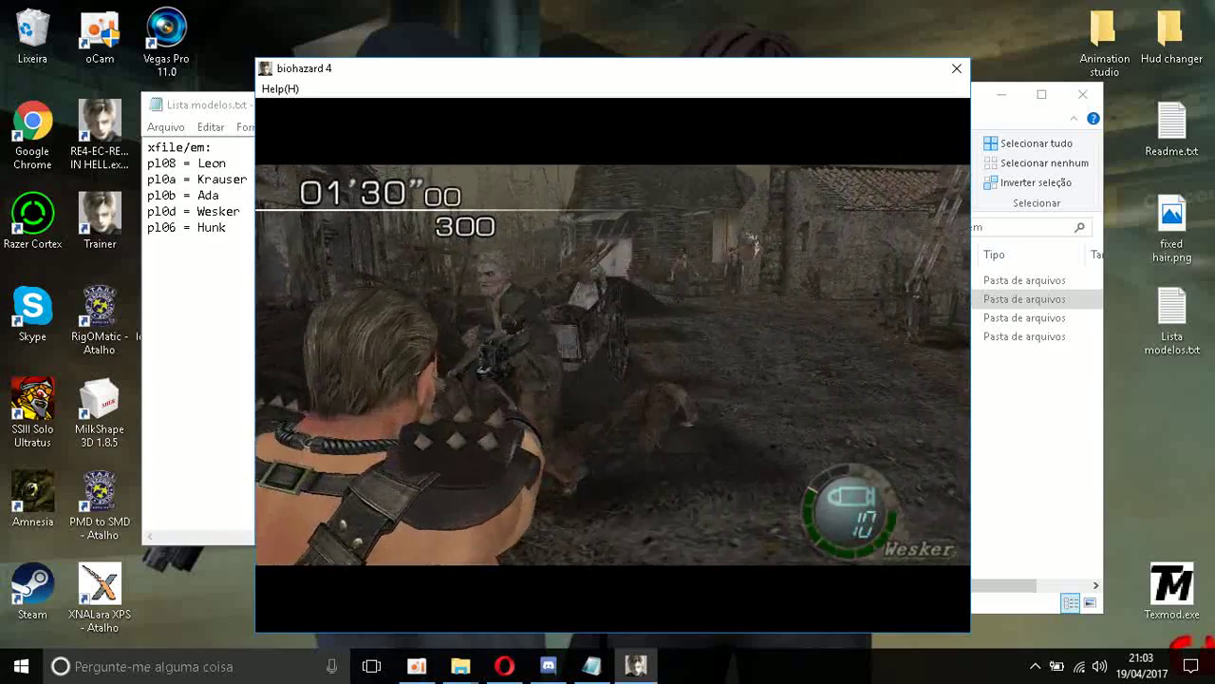
Aim and shoot in the village stage to check the replaced Wesker model in action
key("s")
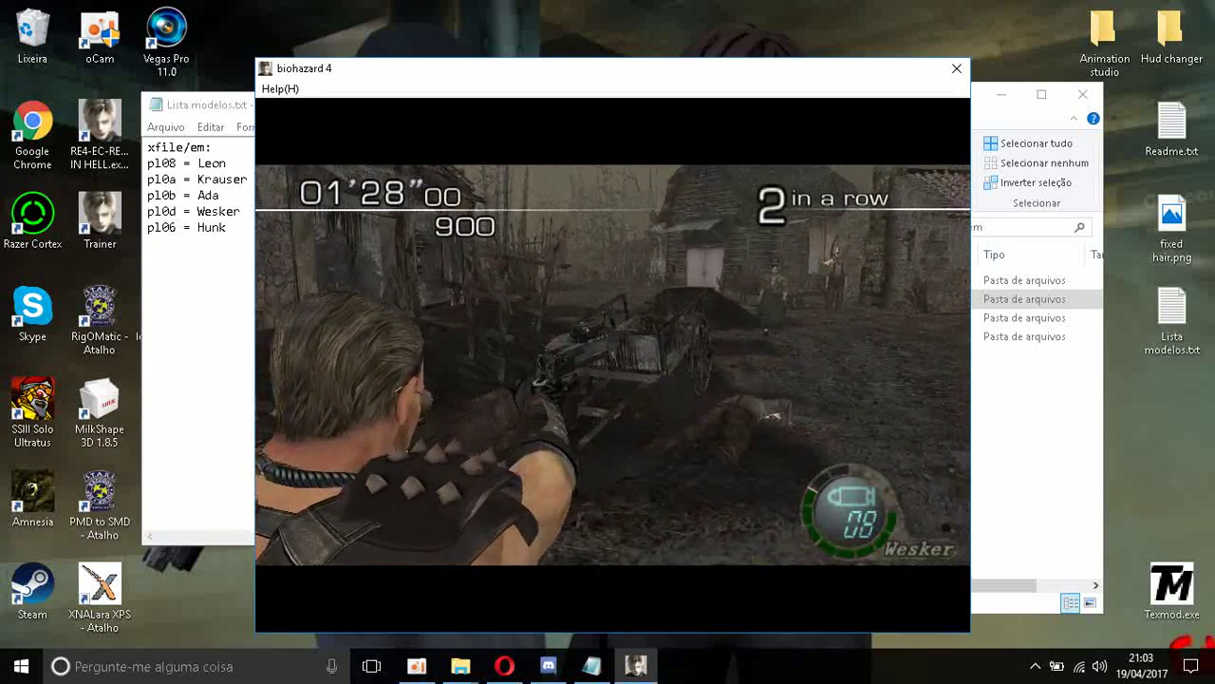
key("Return")
key("w")
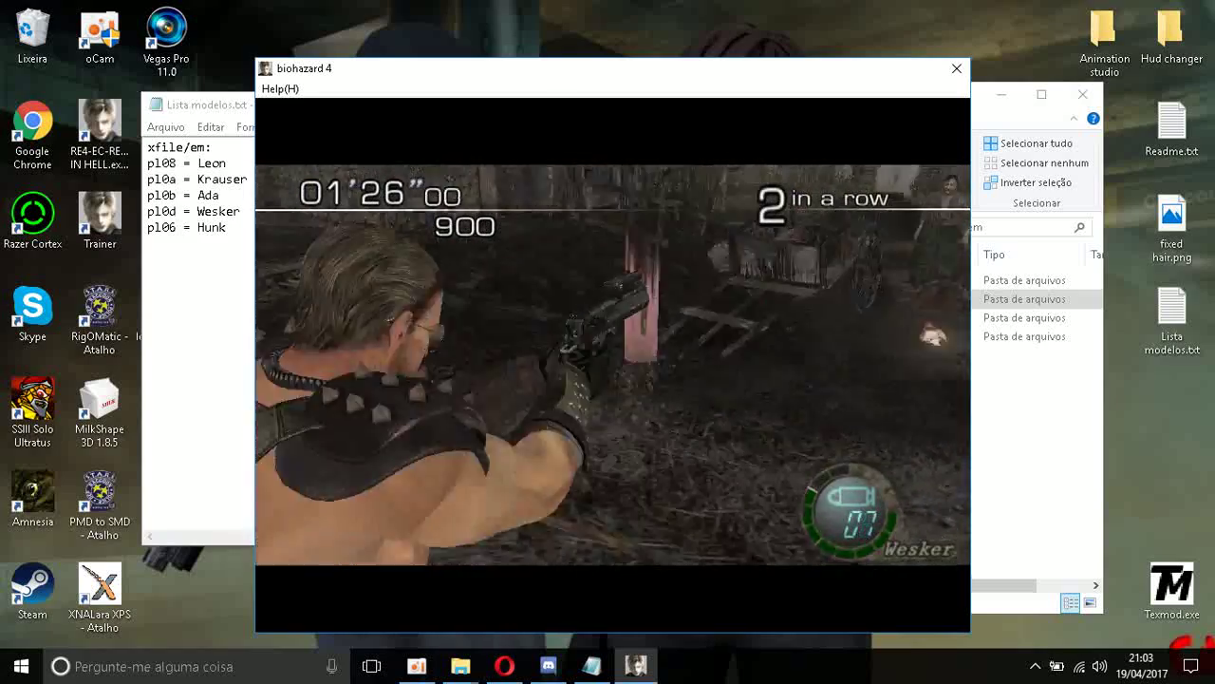
Equip the Hand Grenade in the inventory and examine the character model's pose
key("i")
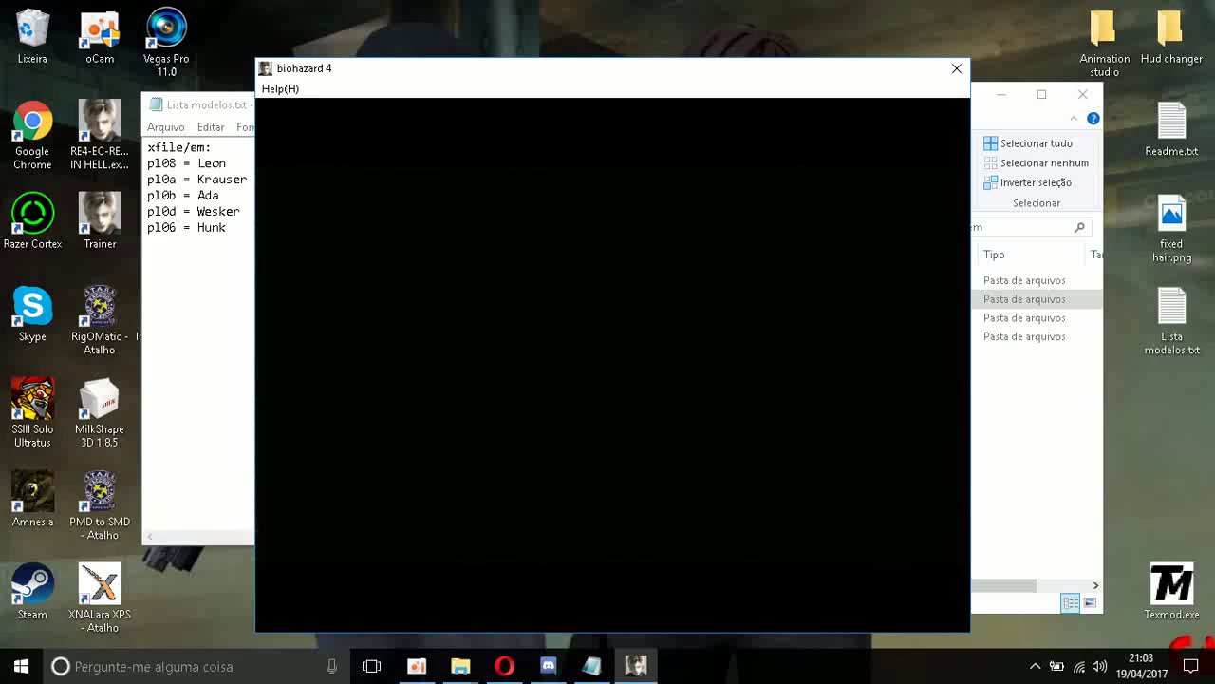
key("Return")
key("Return")
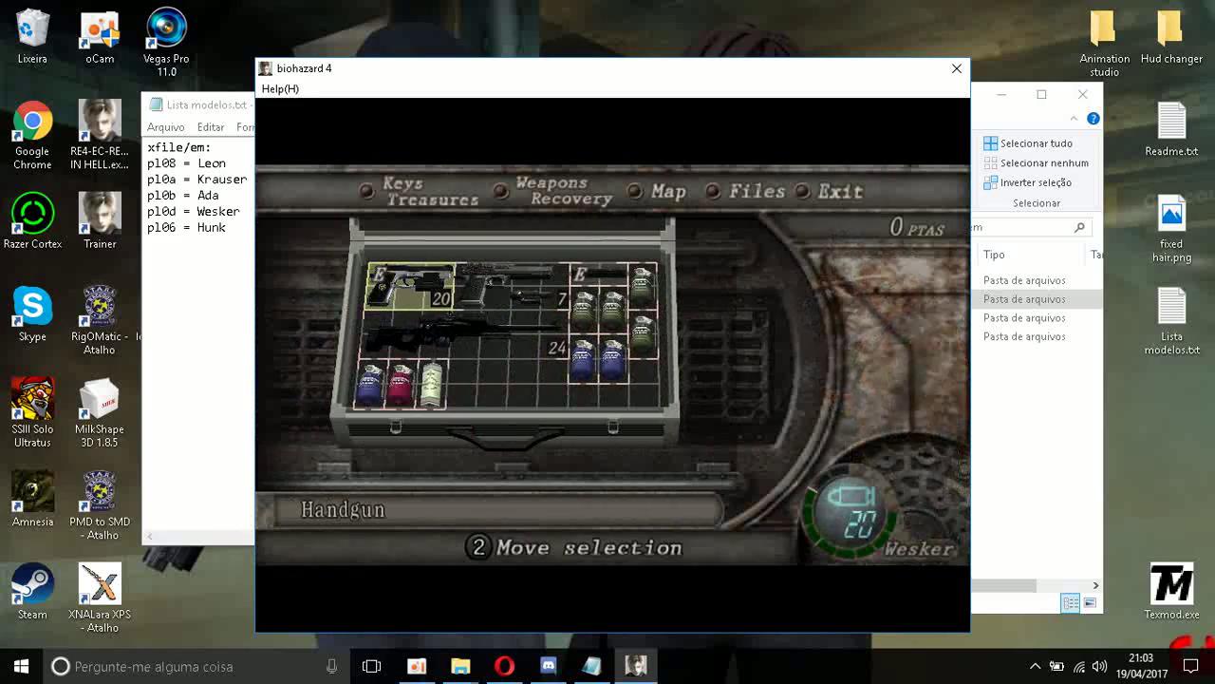
key("Down")
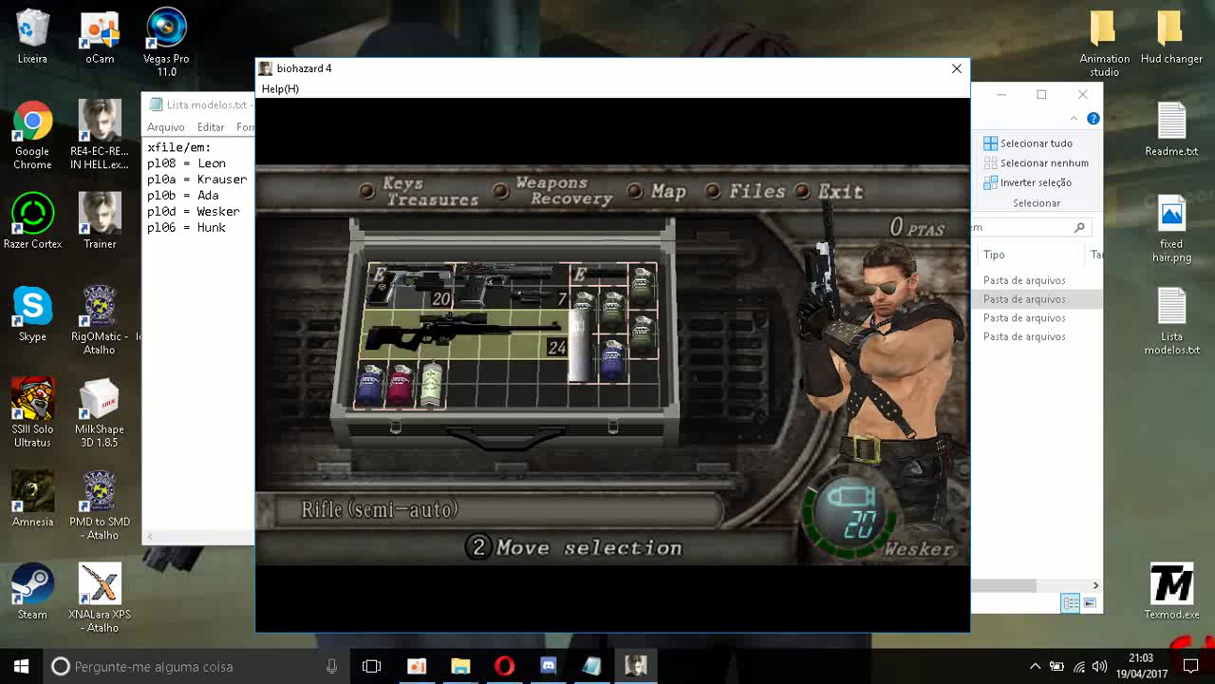
key("Right")
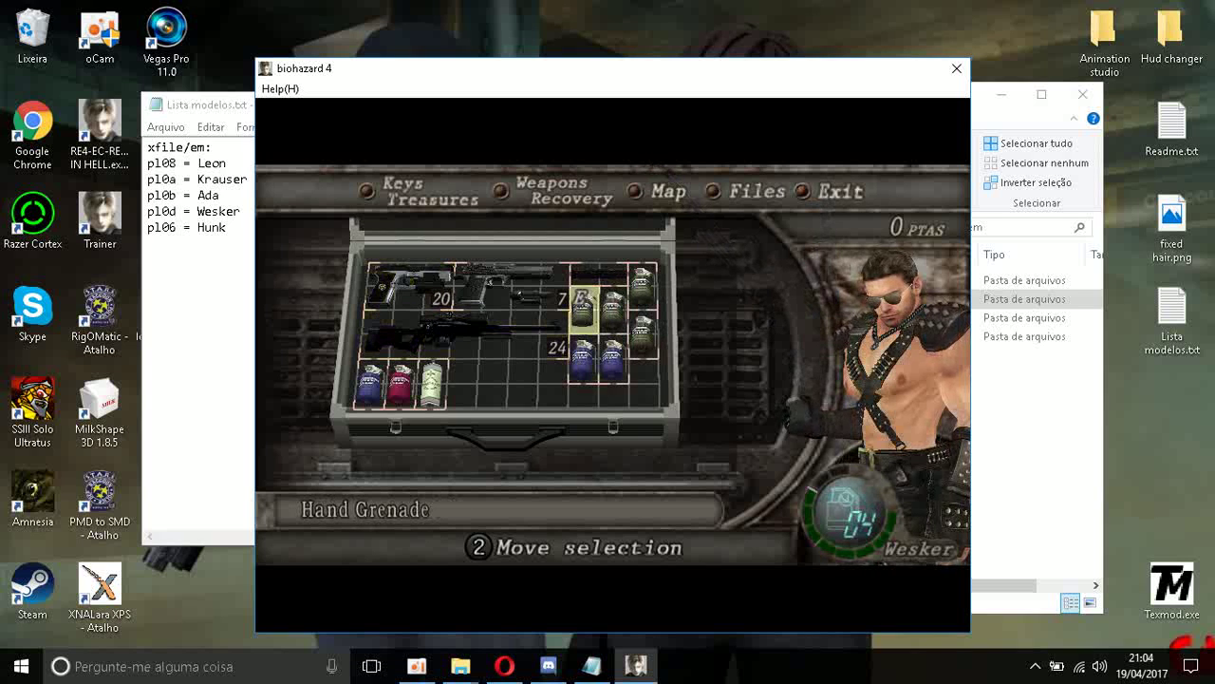
key("shift")
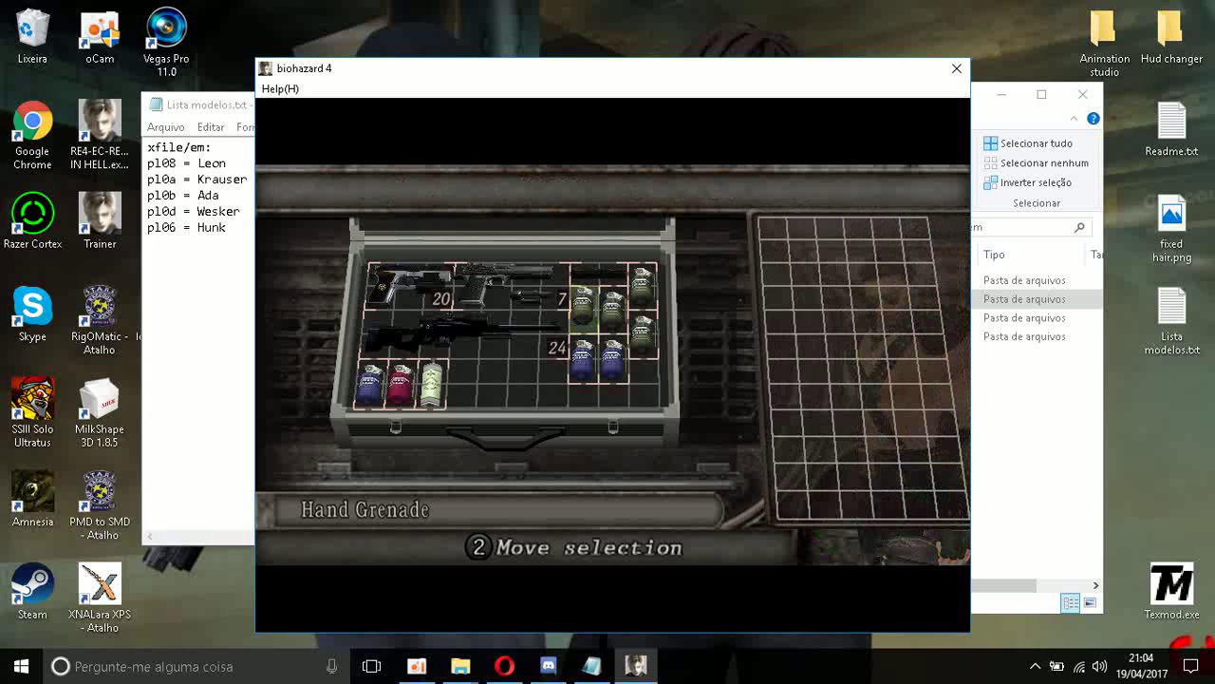
key("Return")
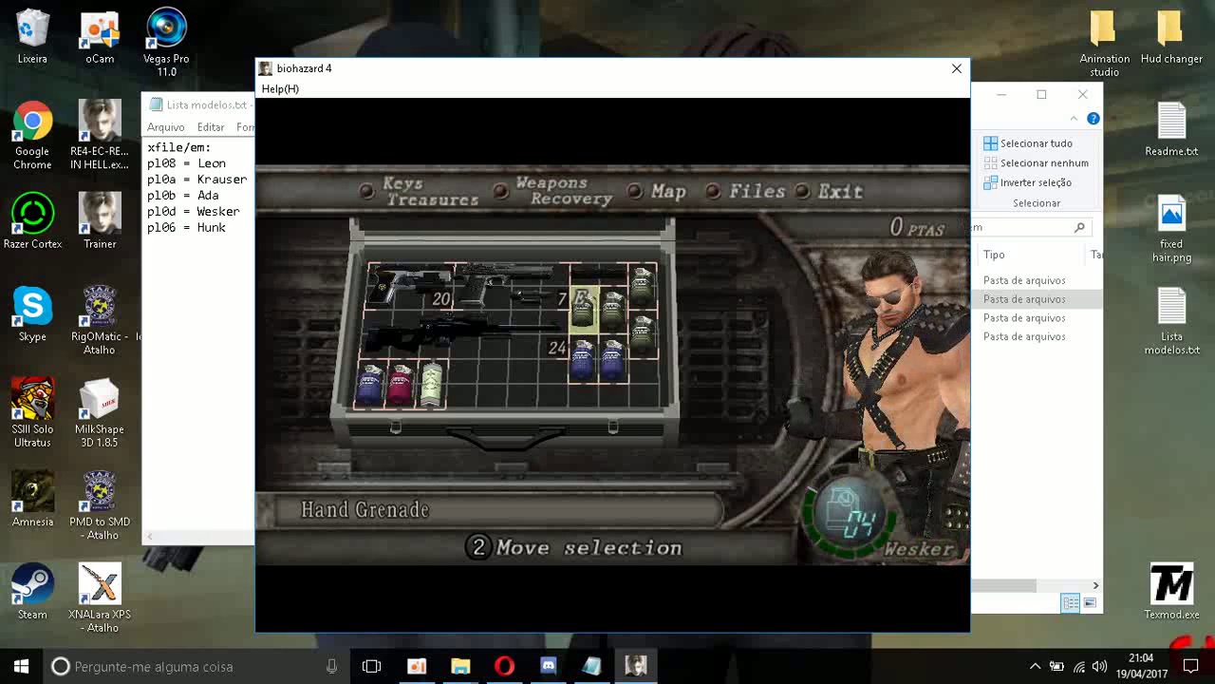
Equip the semi-auto rifle to check the model's pose, and discard the rifle before leaving the inventory
key("Escape")
key("Left")
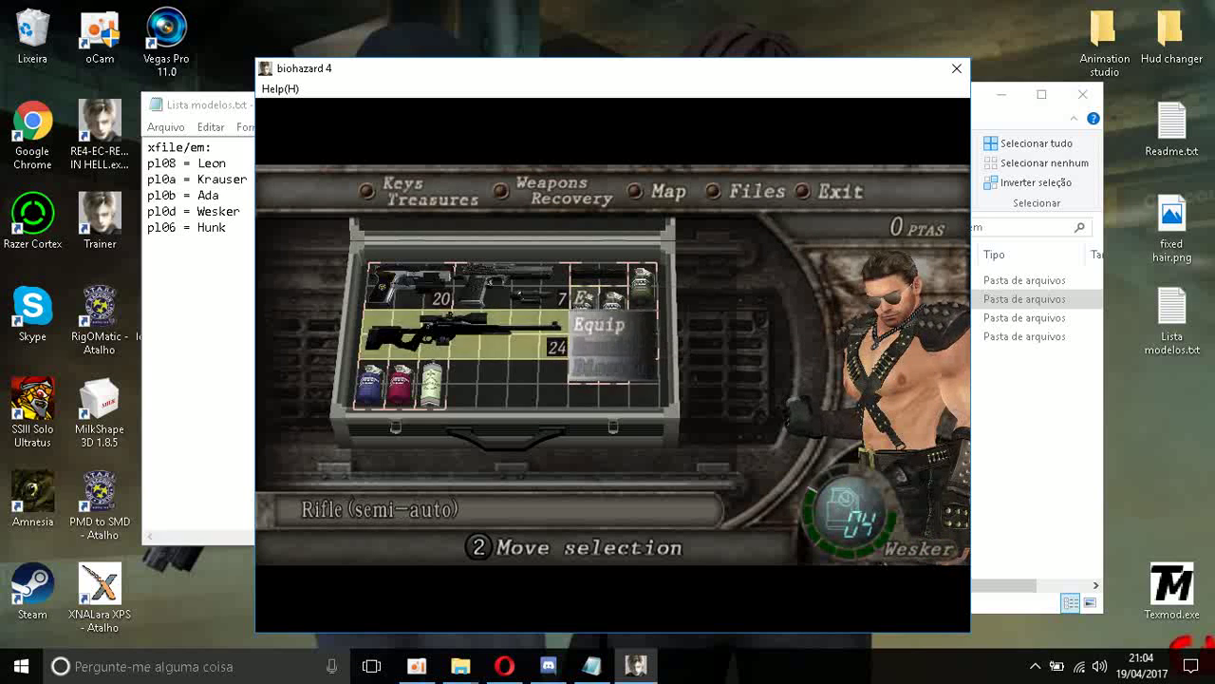
key("Down")
key("Down")
key("Return")
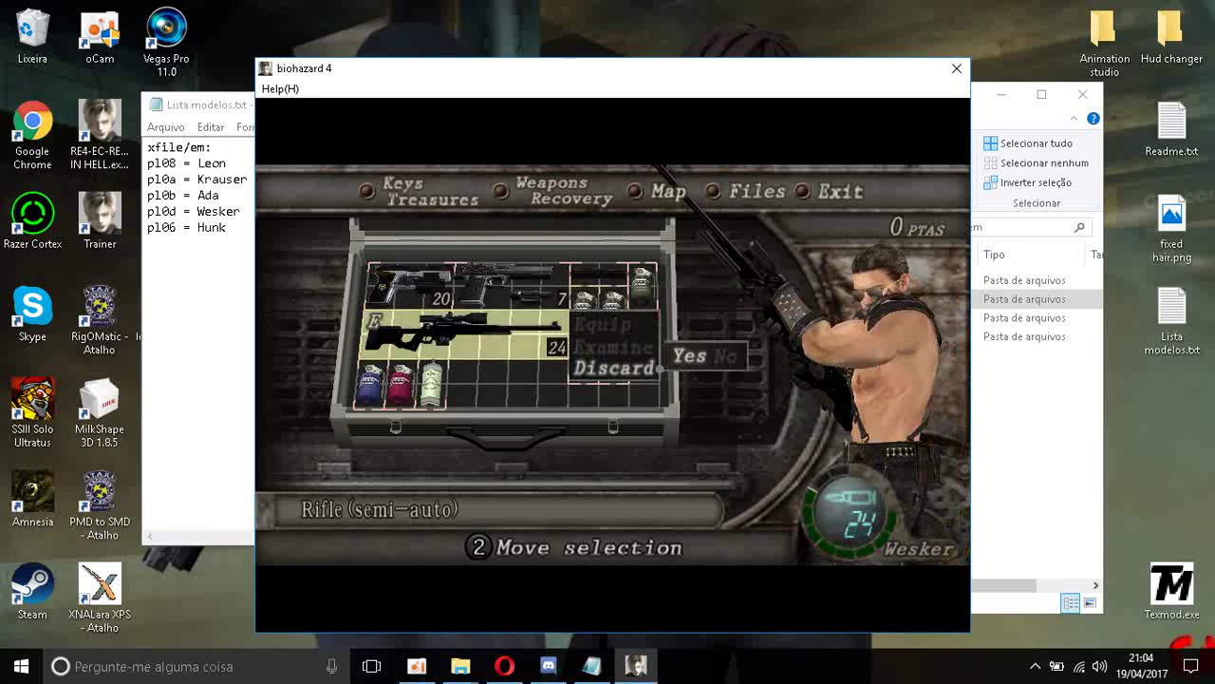
key("Return")
key("Escape")
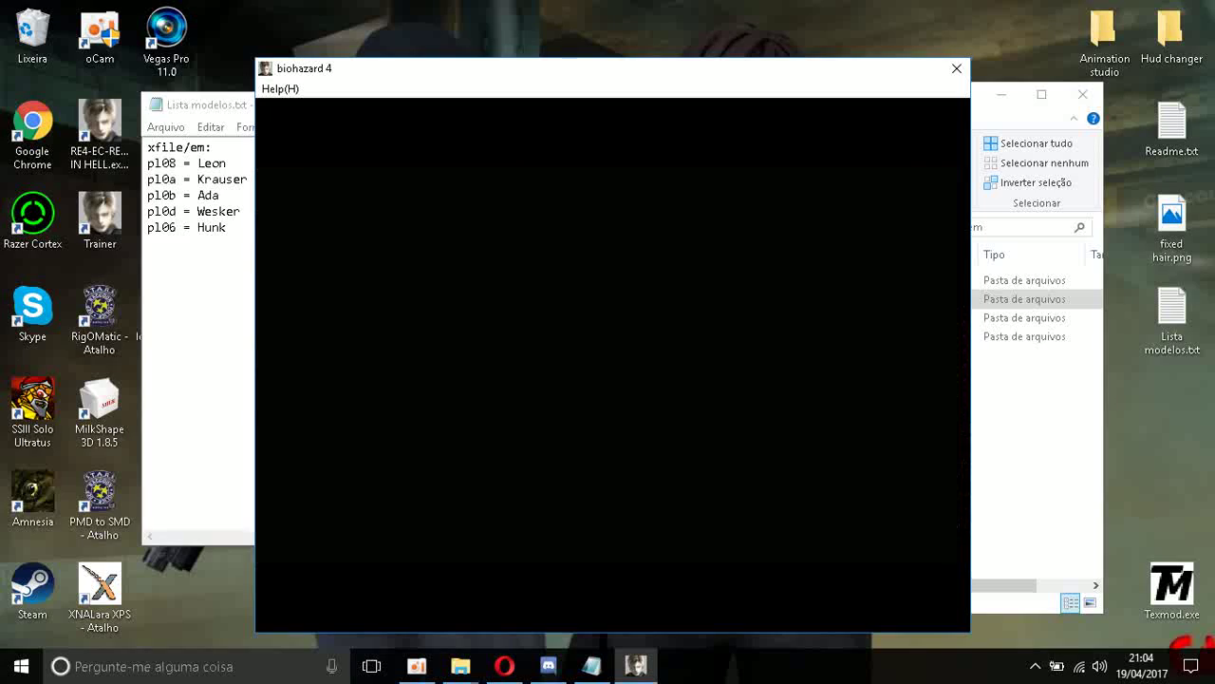
Run the unarmed character around the village to check the model's appearance while moving
key("Right")
key("Right")
key("Up")
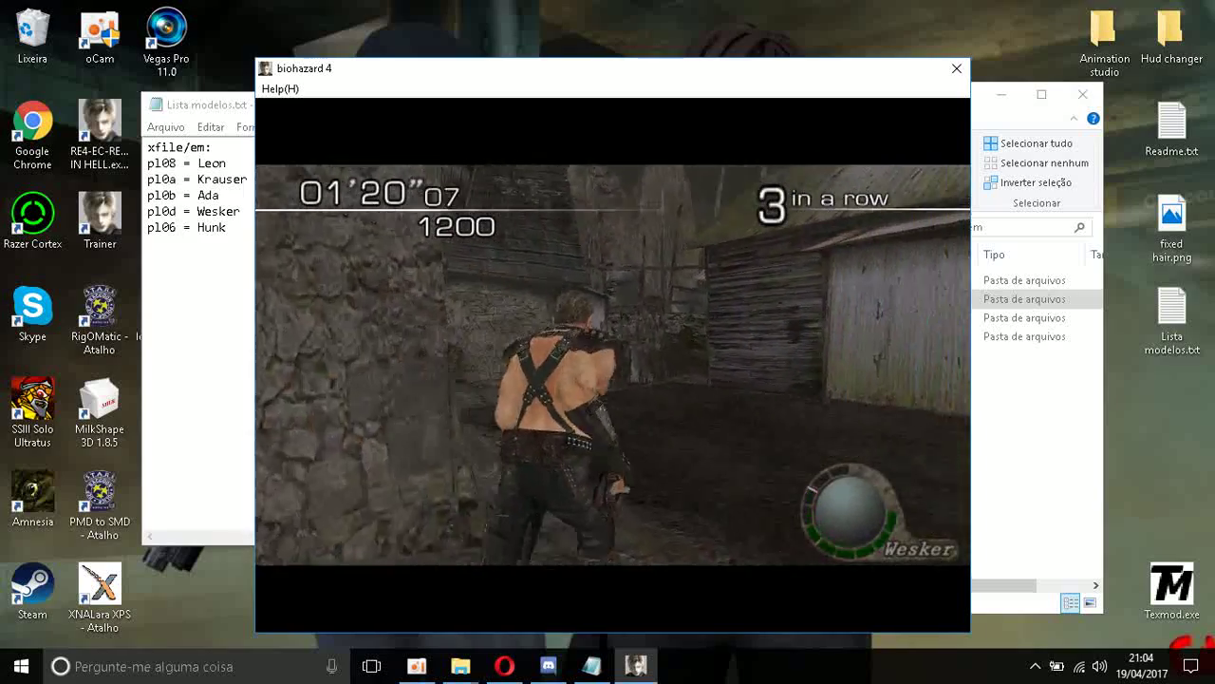
key("Right")
key("Right")
key("Up")
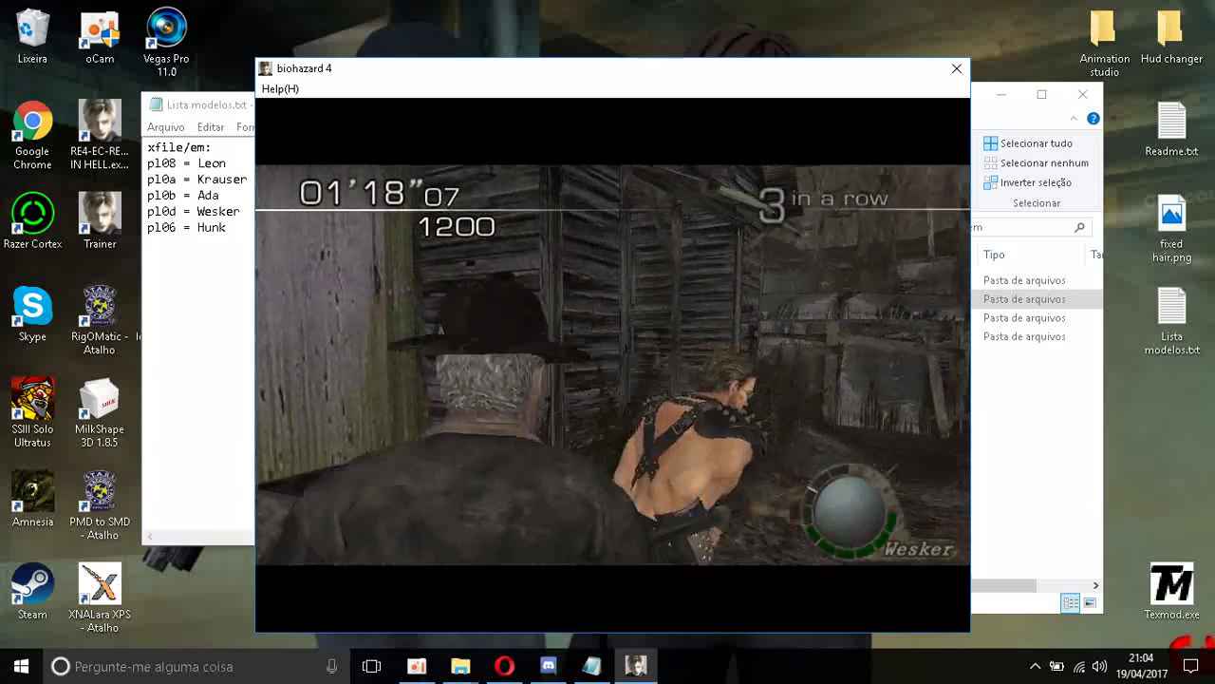
Run Wesker along the village's stone walls to view the replaced model from behind and the side
key("Right")
key("Up")
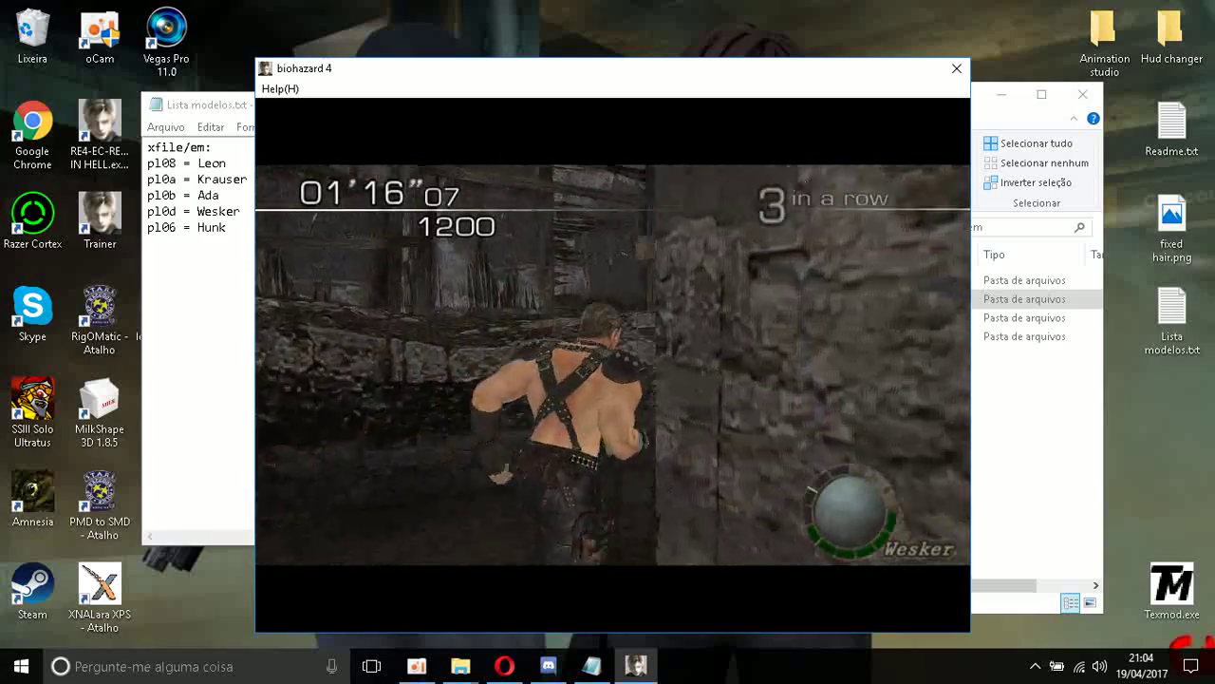
key("Right")
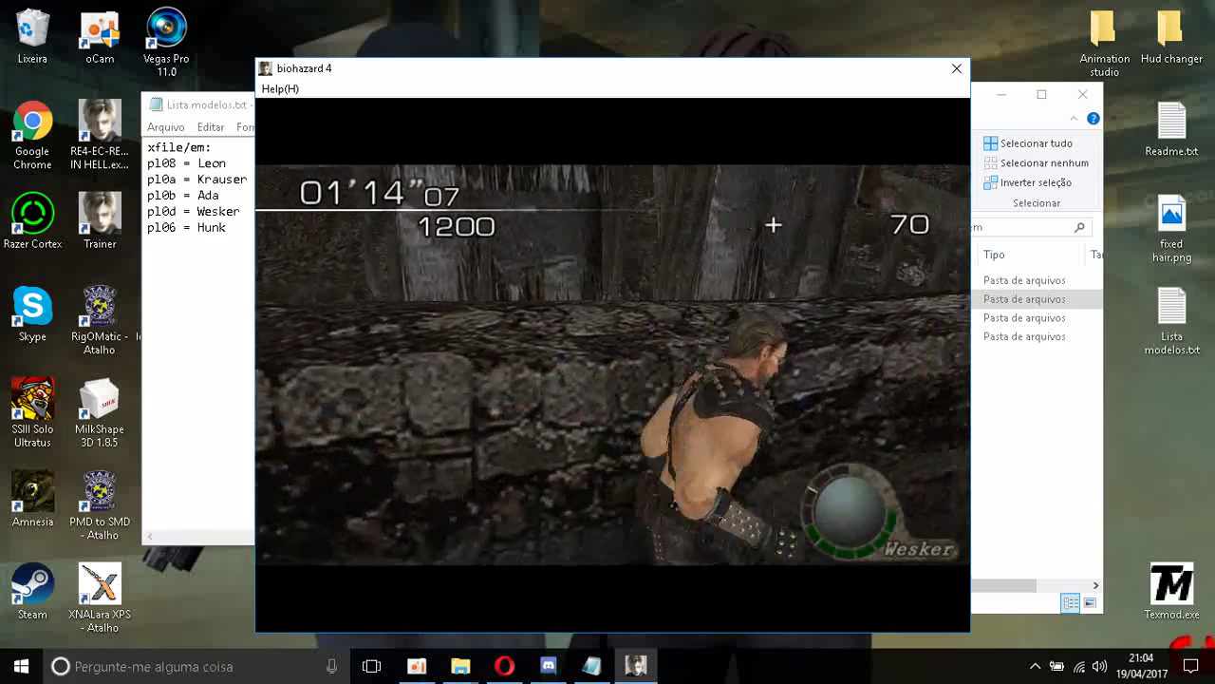
Pause the game and quit the current Mercenaries village stage
key("Escape")
key("Down")
key("Return")
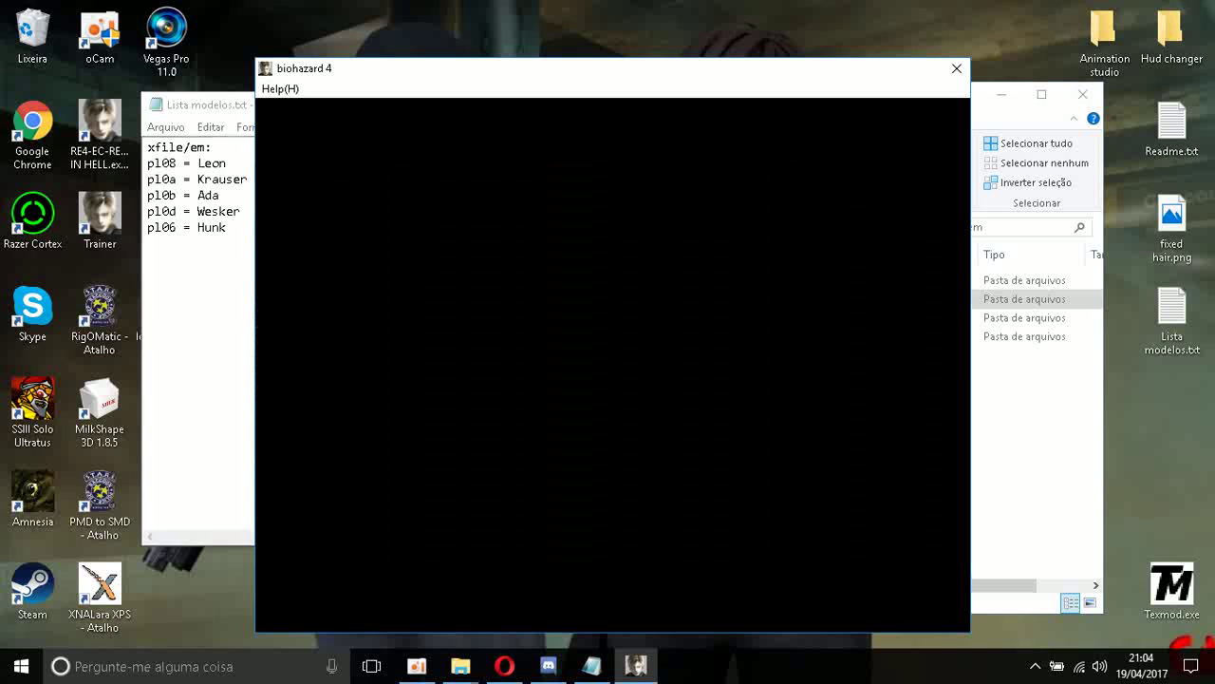
Switch to the em folder in File Explorer and start renaming the pl0d folder
left_click(1039, 408)
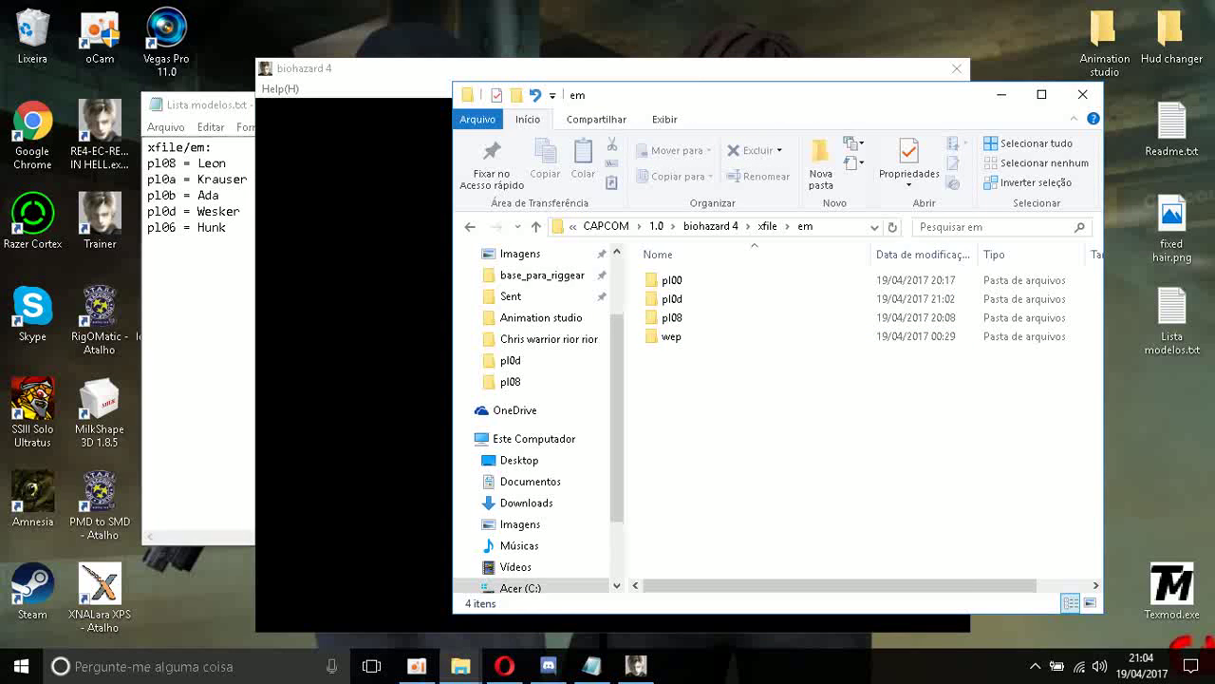
left_click(685, 298)
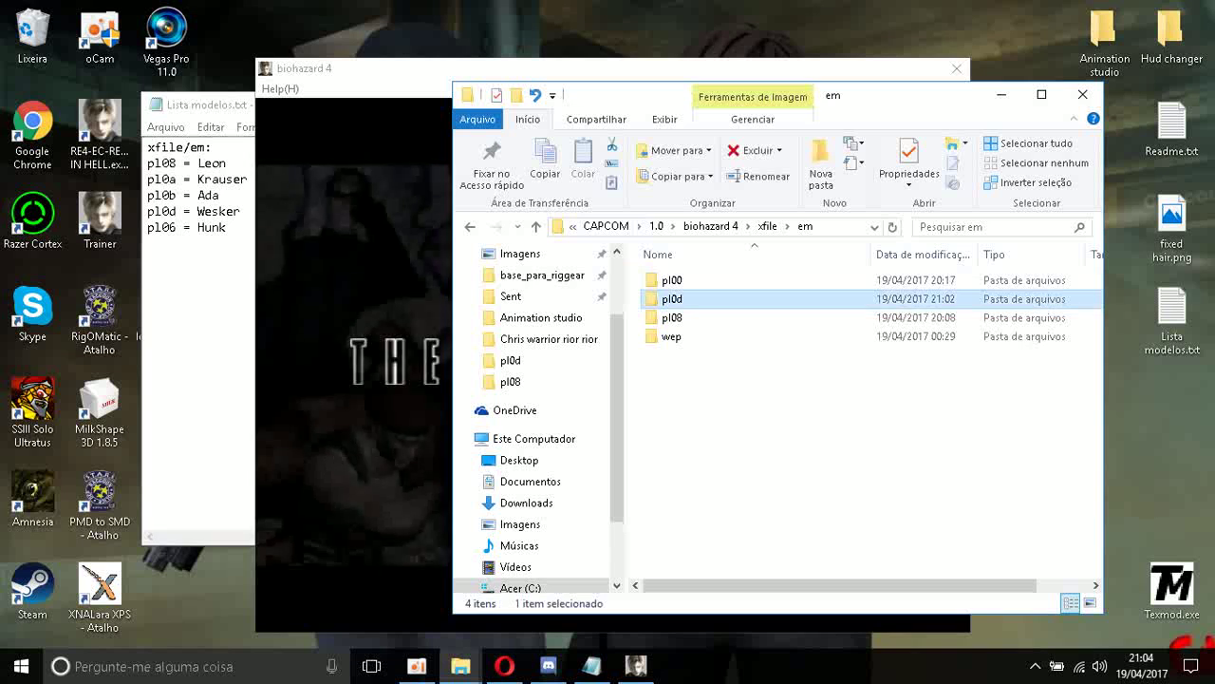
right_click(678, 298)
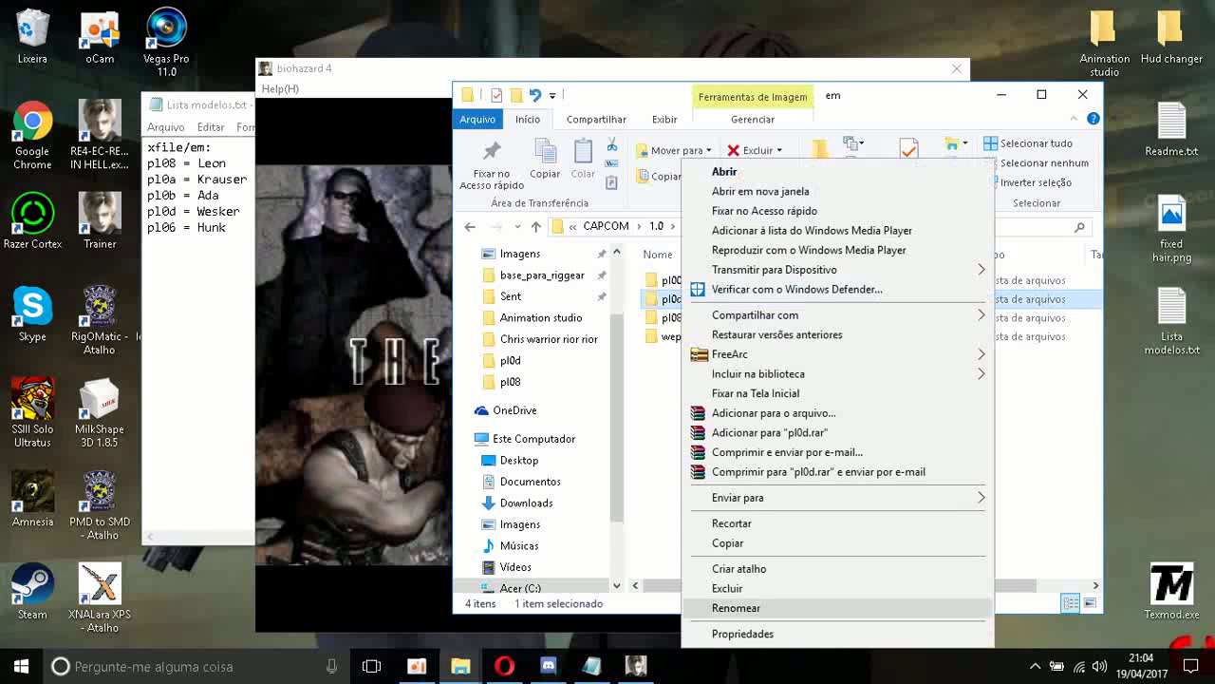